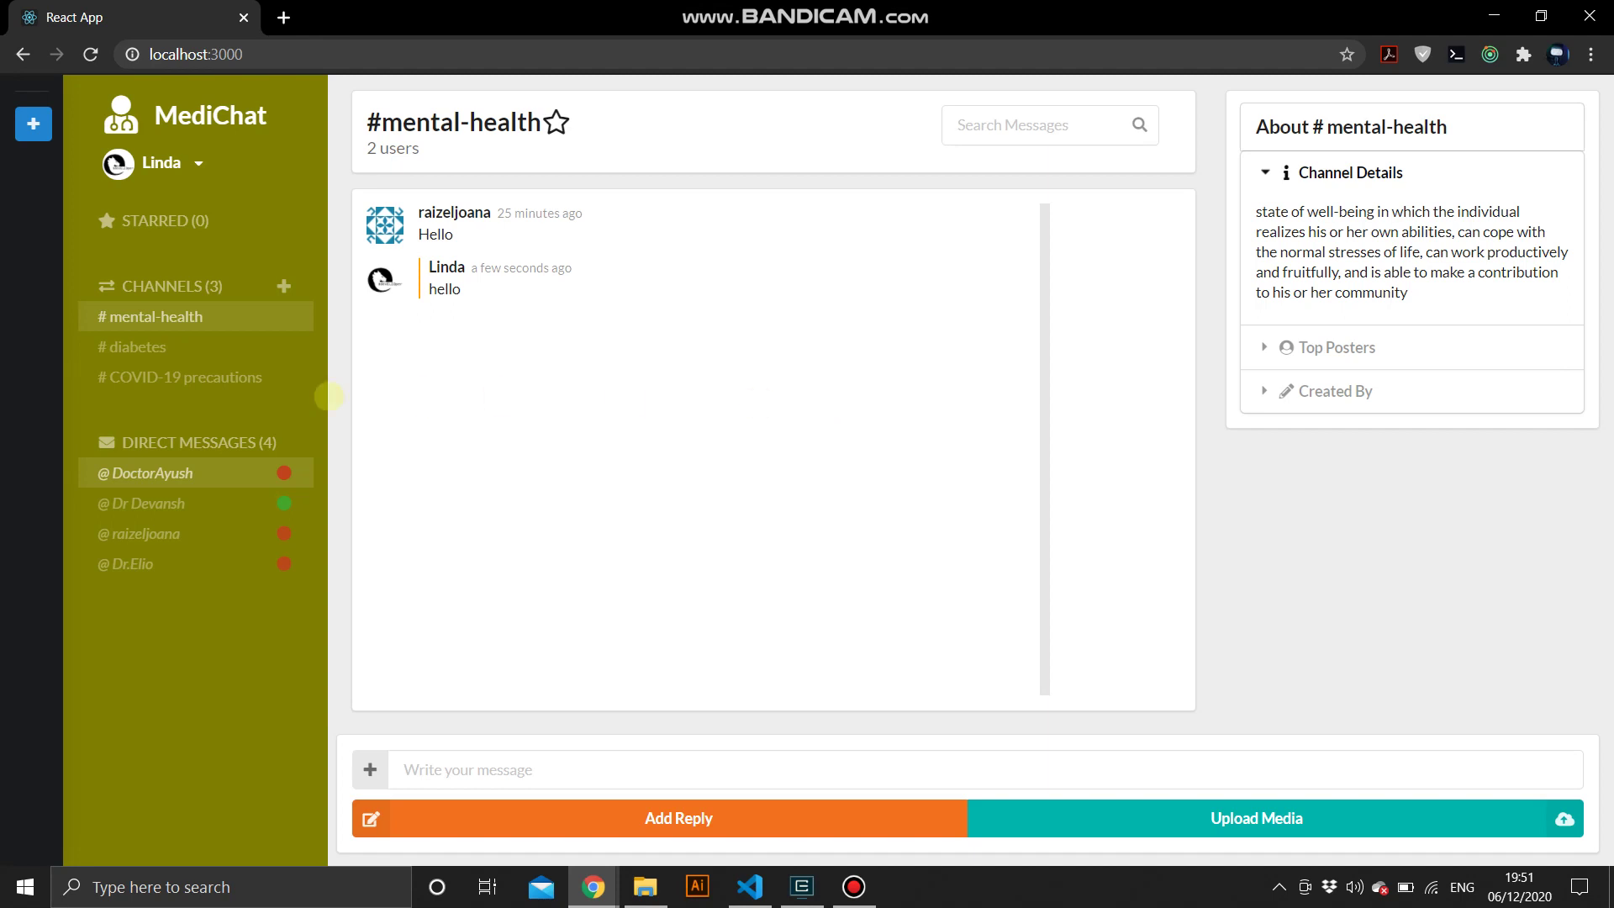
- Switch to the #diabetes channel from the sidebar
{"action": "left_click", "coordinate": [156, 345]}
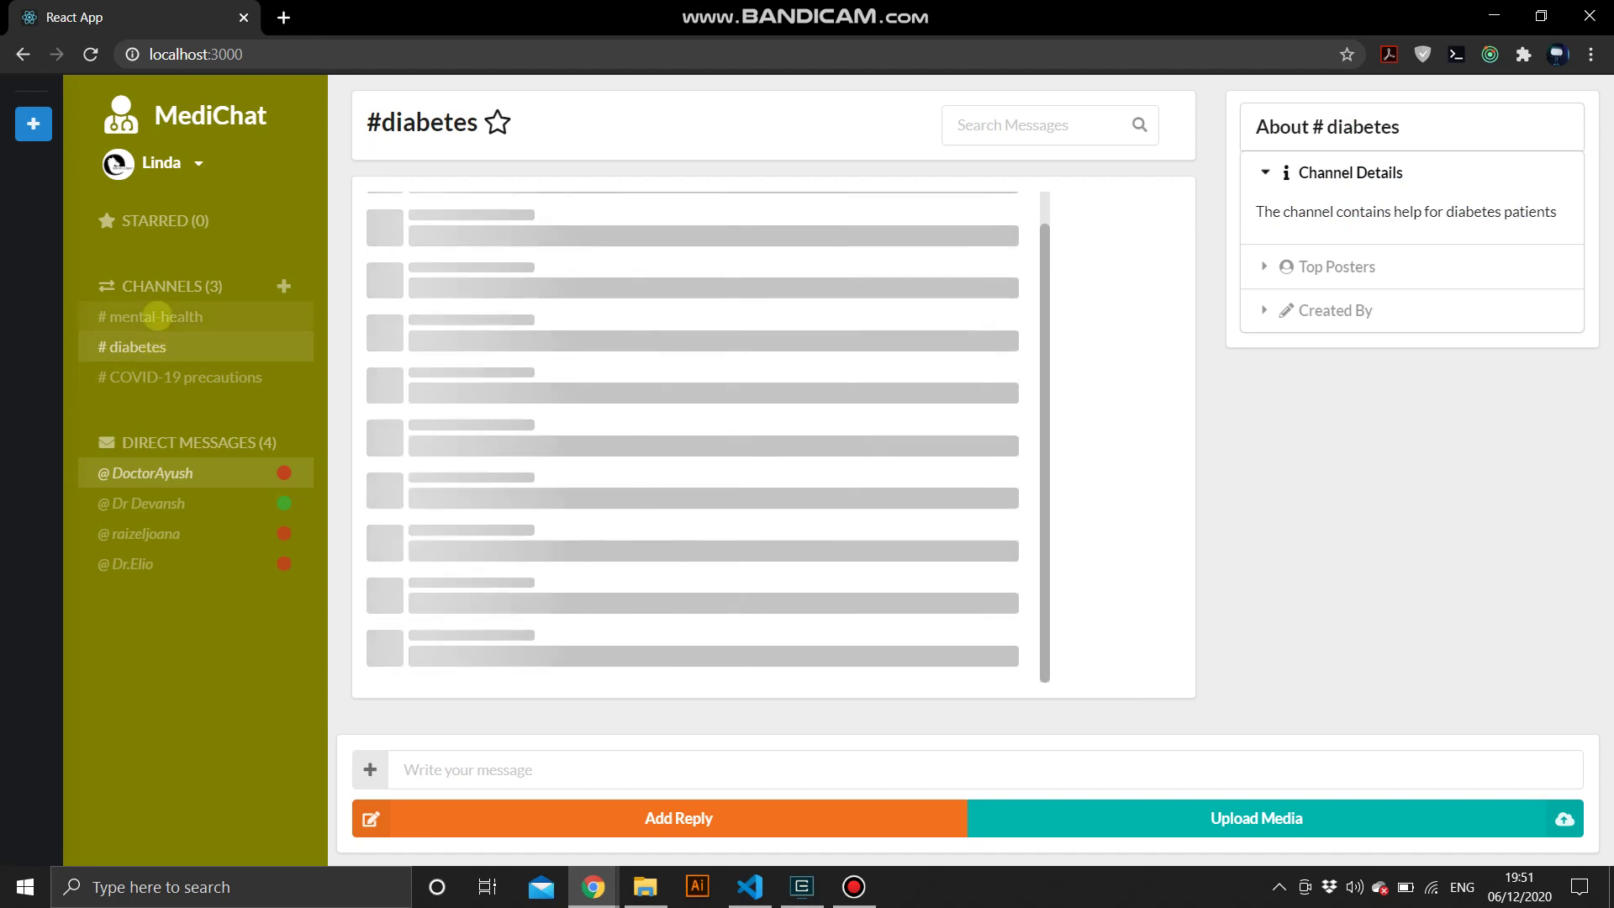
{"action": "left_click", "coordinate": [153, 317]}
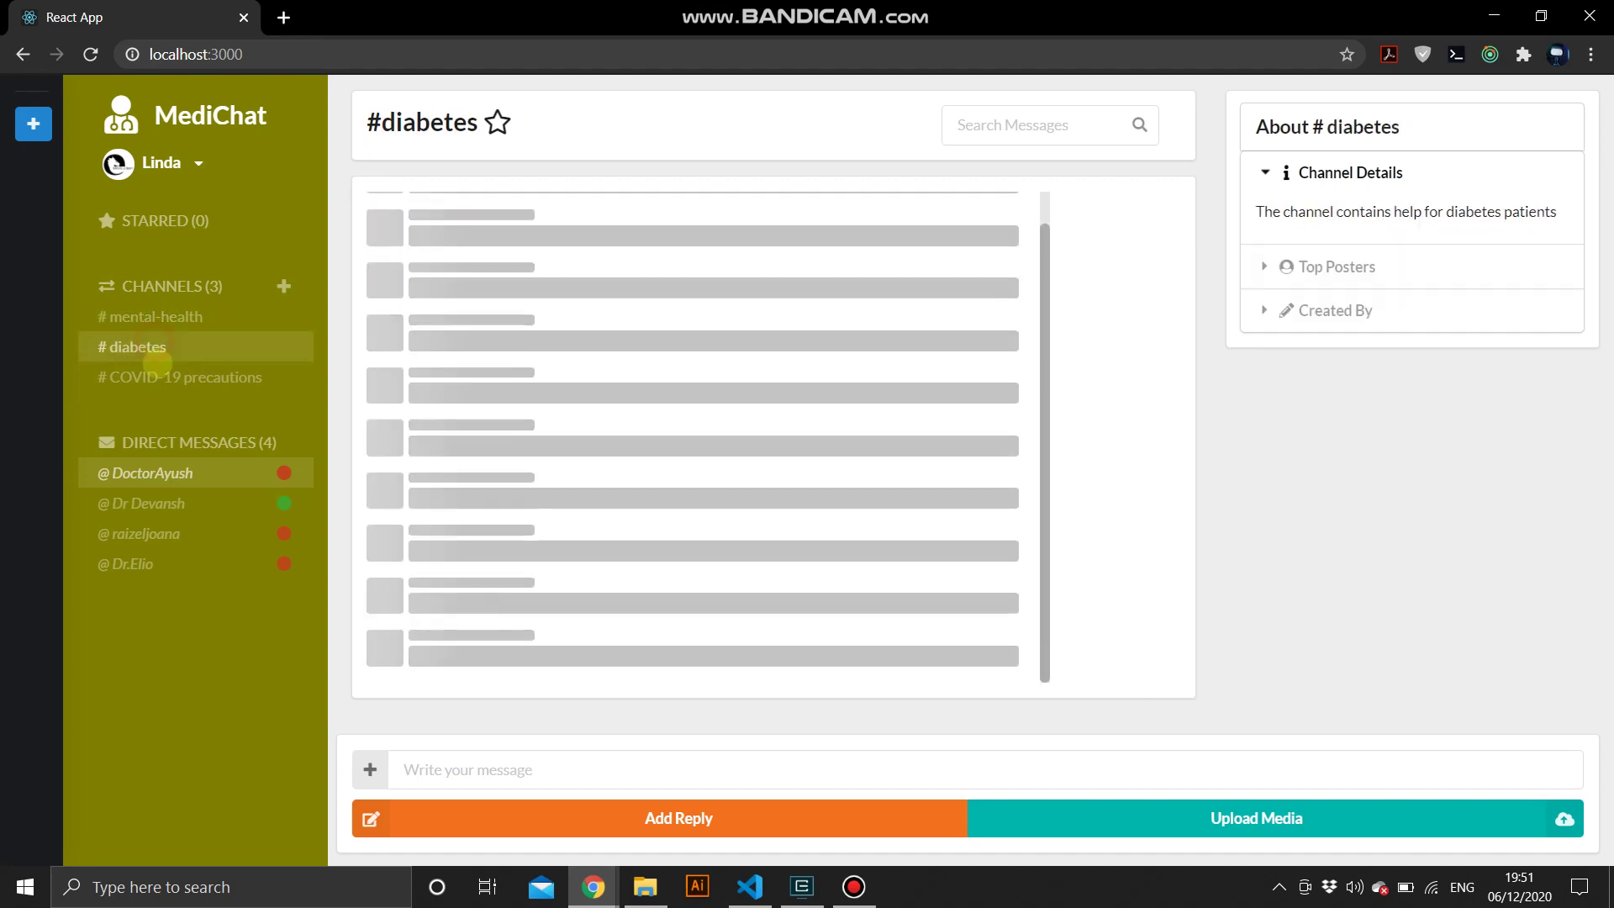
{"action": "left_click", "coordinate": [159, 374]}
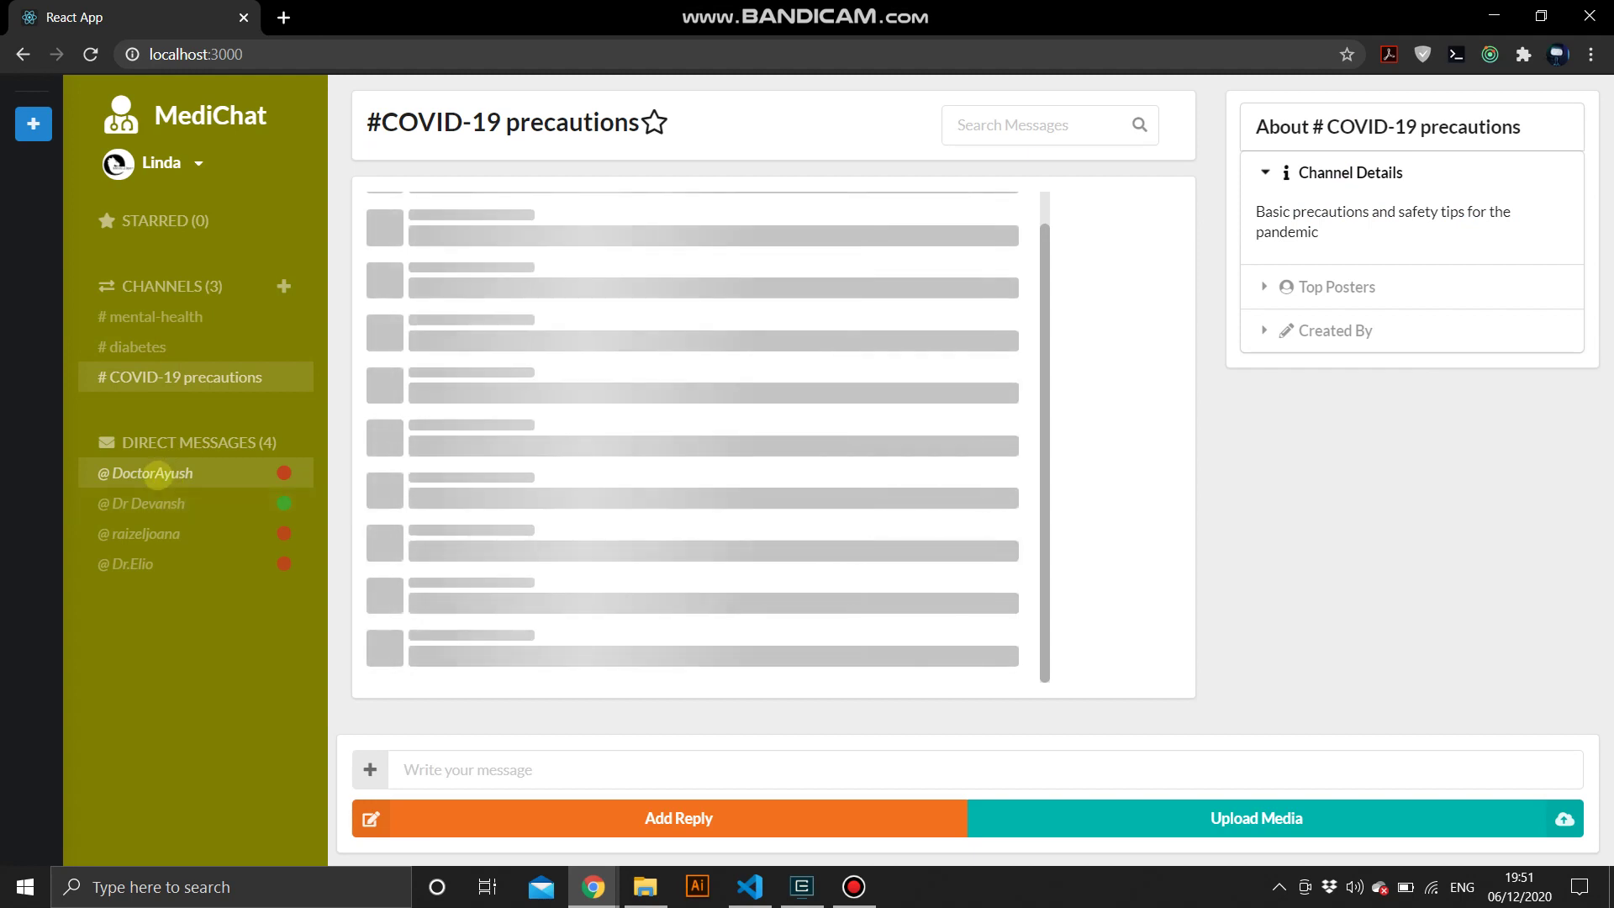
{"action": "left_click", "coordinate": [148, 503]}
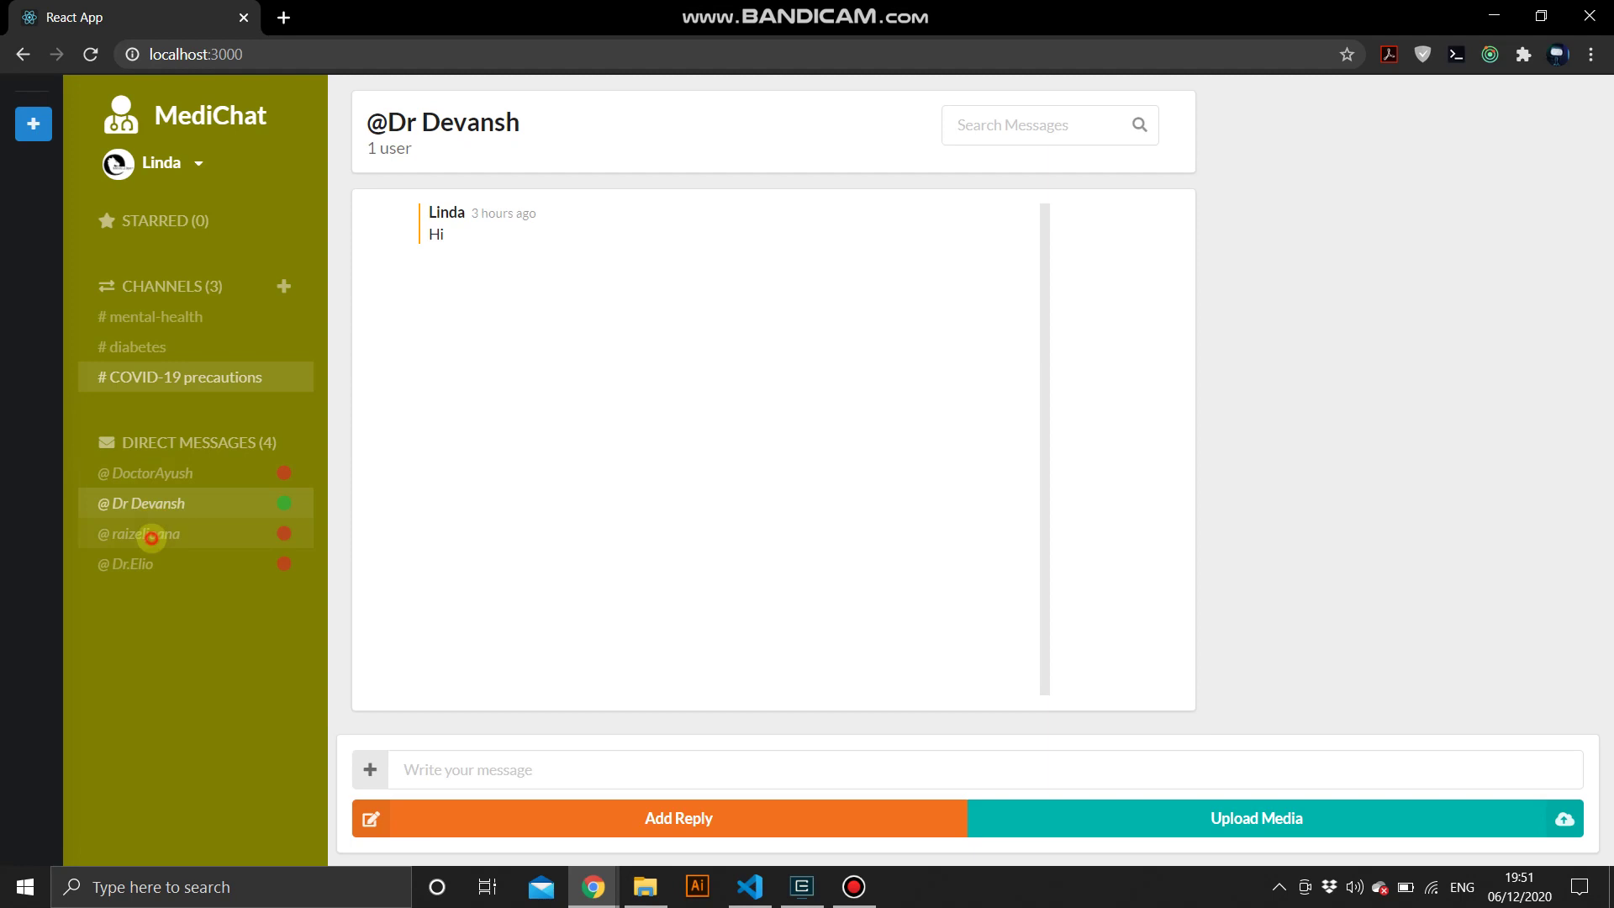
{"action": "left_click", "coordinate": [111, 533]}
{"action": "left_click", "coordinate": [144, 559]}
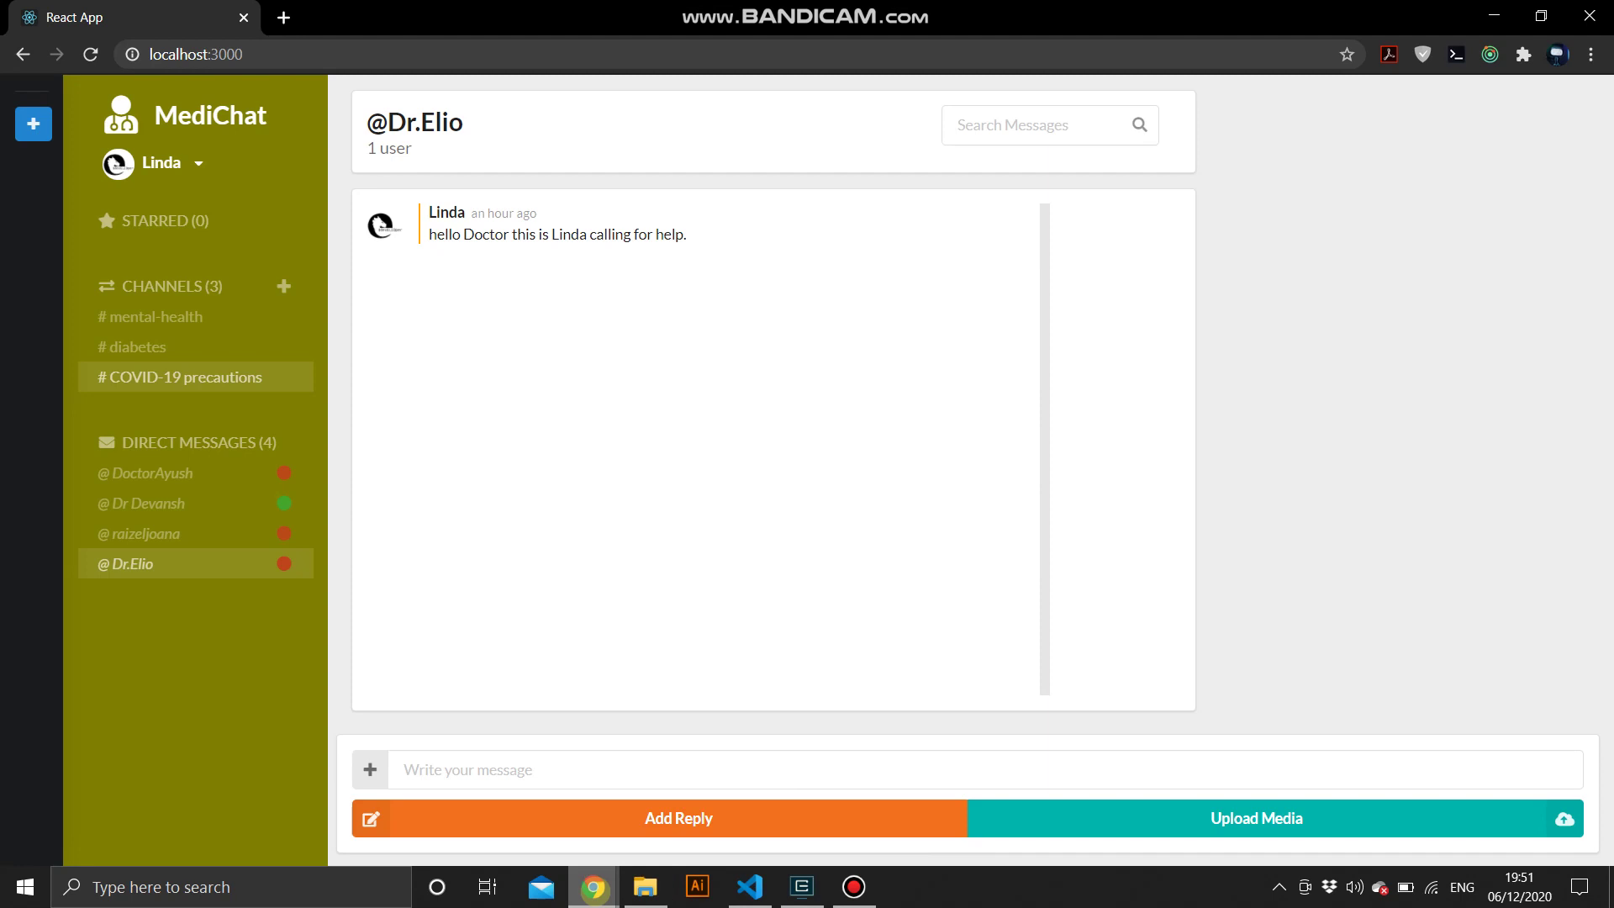
{"action": "mouse_move", "coordinate": [592, 887]}
{"action": "left_click", "coordinate": [433, 807]}
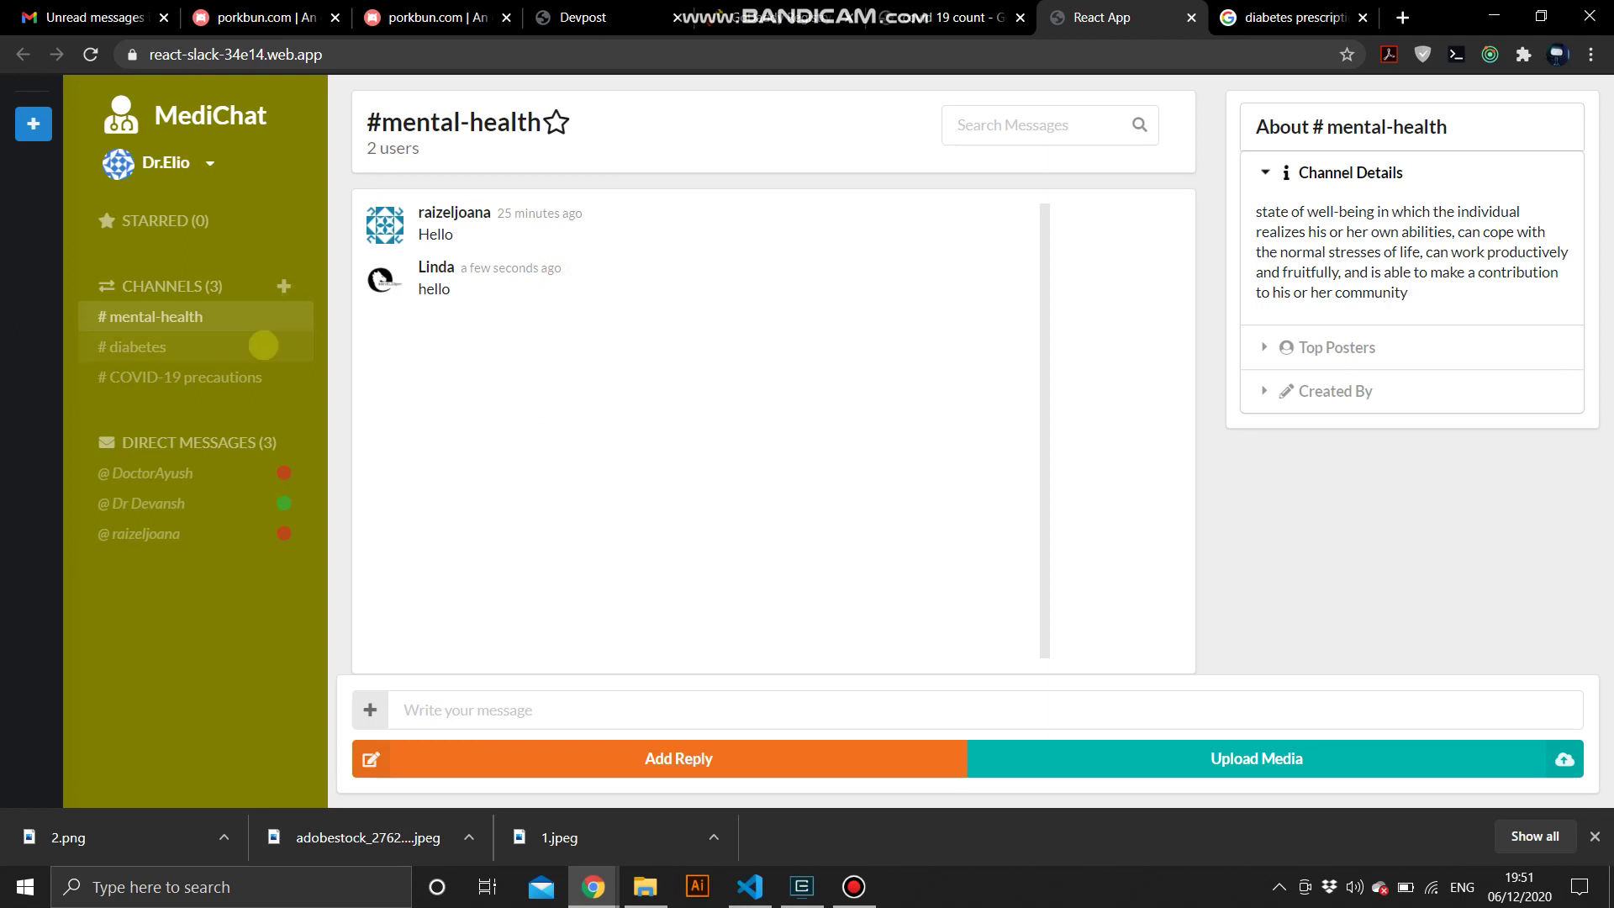
- Post "Hello patients" in #mental-health as Dr.Elio, then move to #diabetes to share an image
{"action": "left_click", "coordinate": [468, 700]}
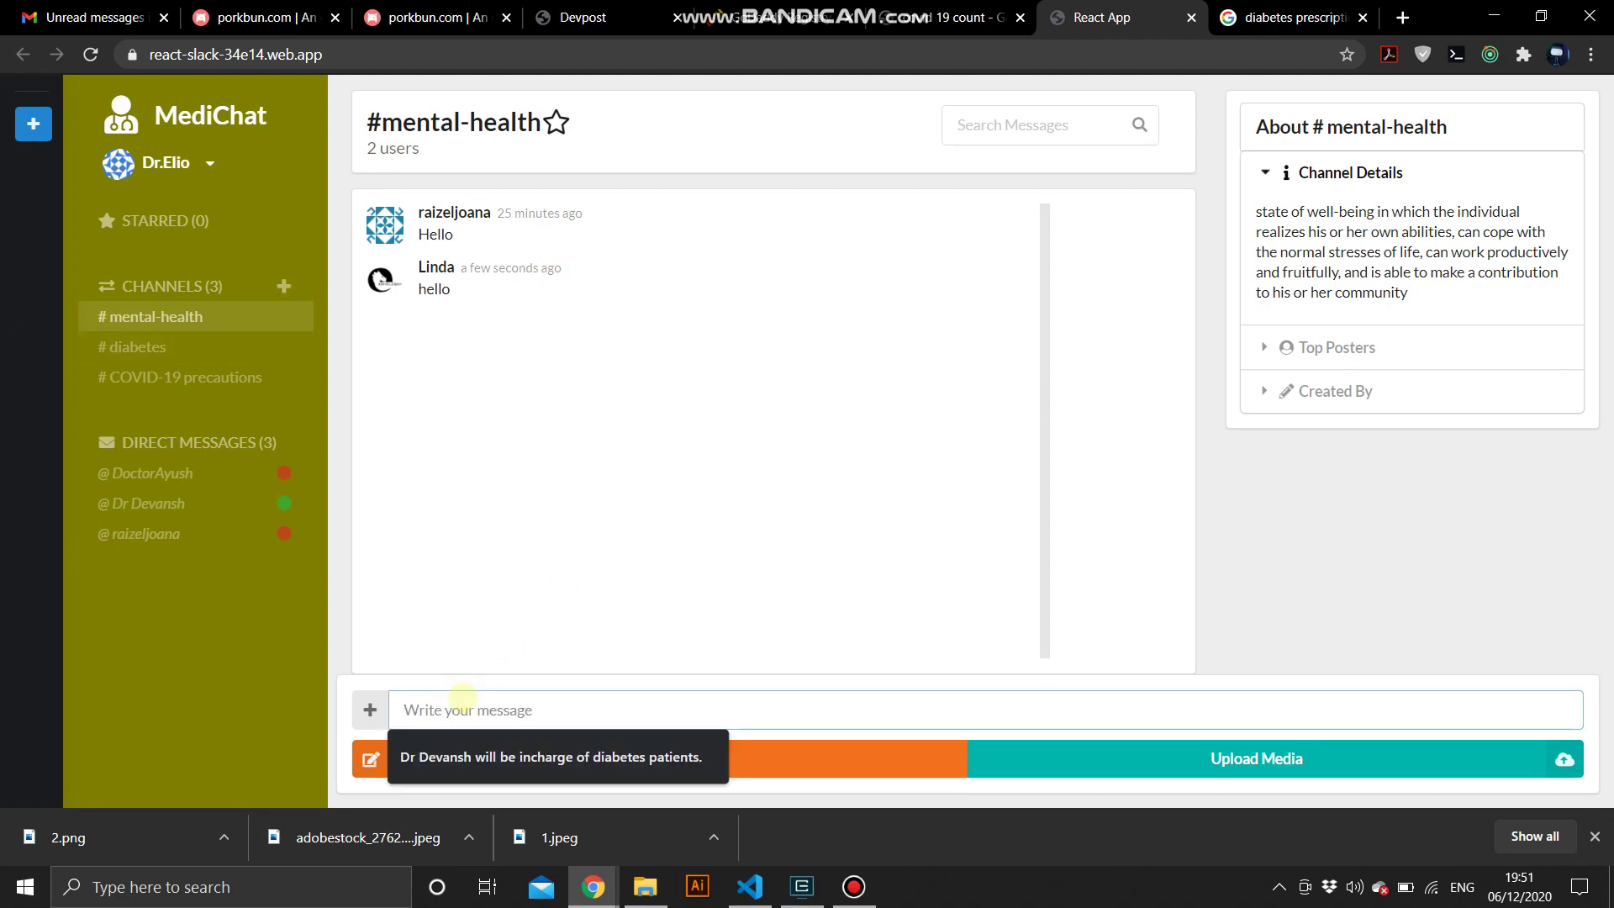
{"action": "type", "text": "Hello pat"}
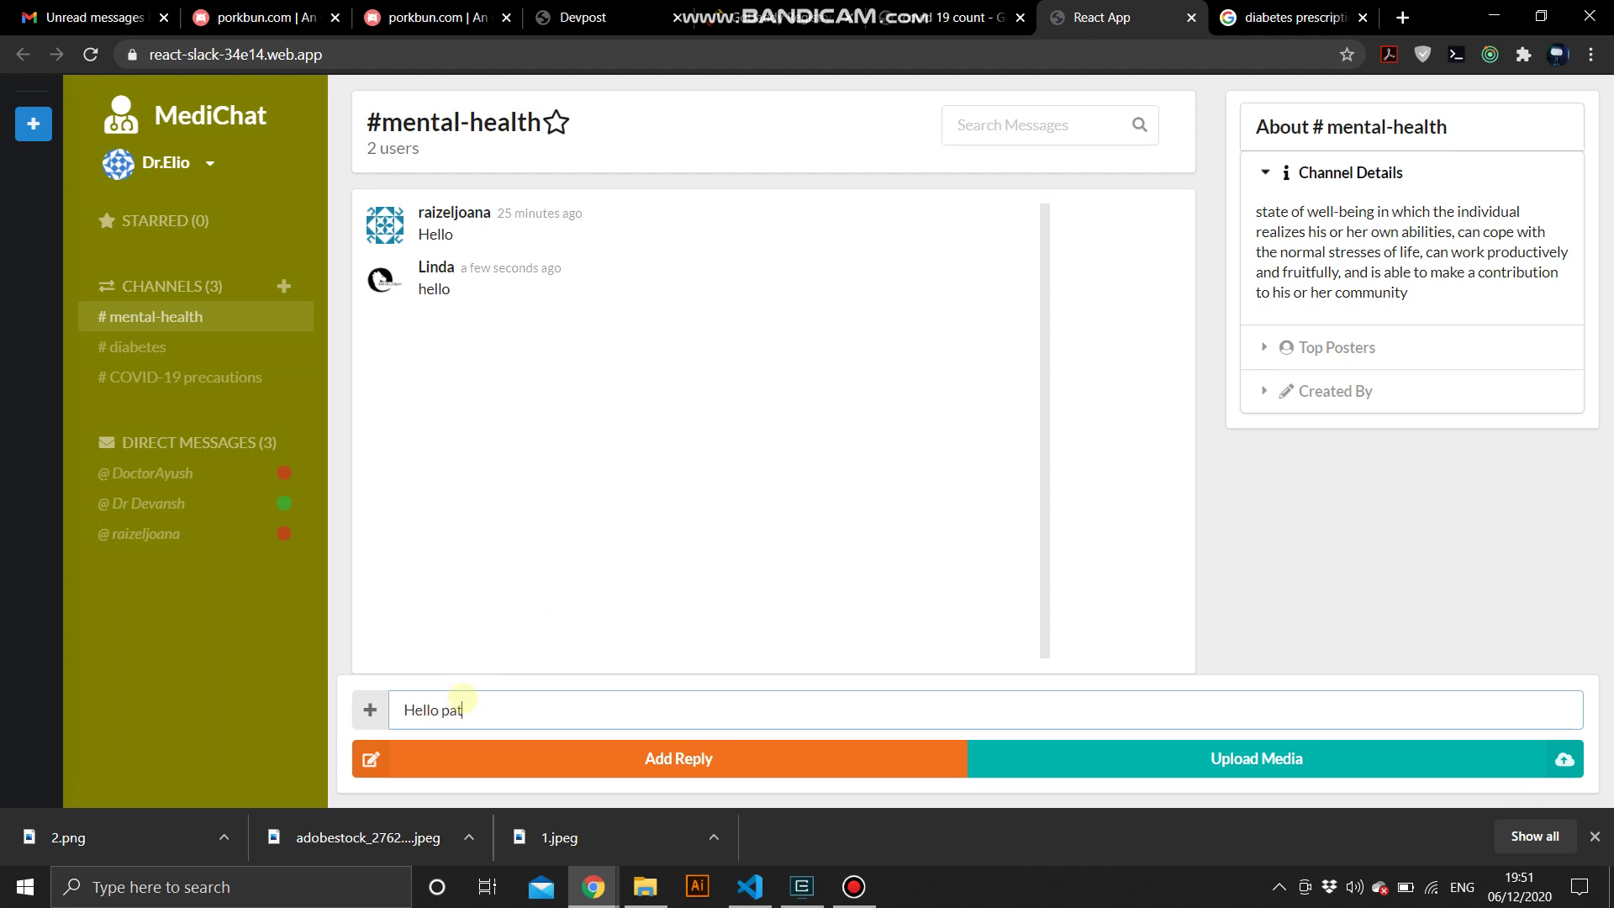
{"action": "type", "text": "ient"}
{"action": "type", "text": "s"}
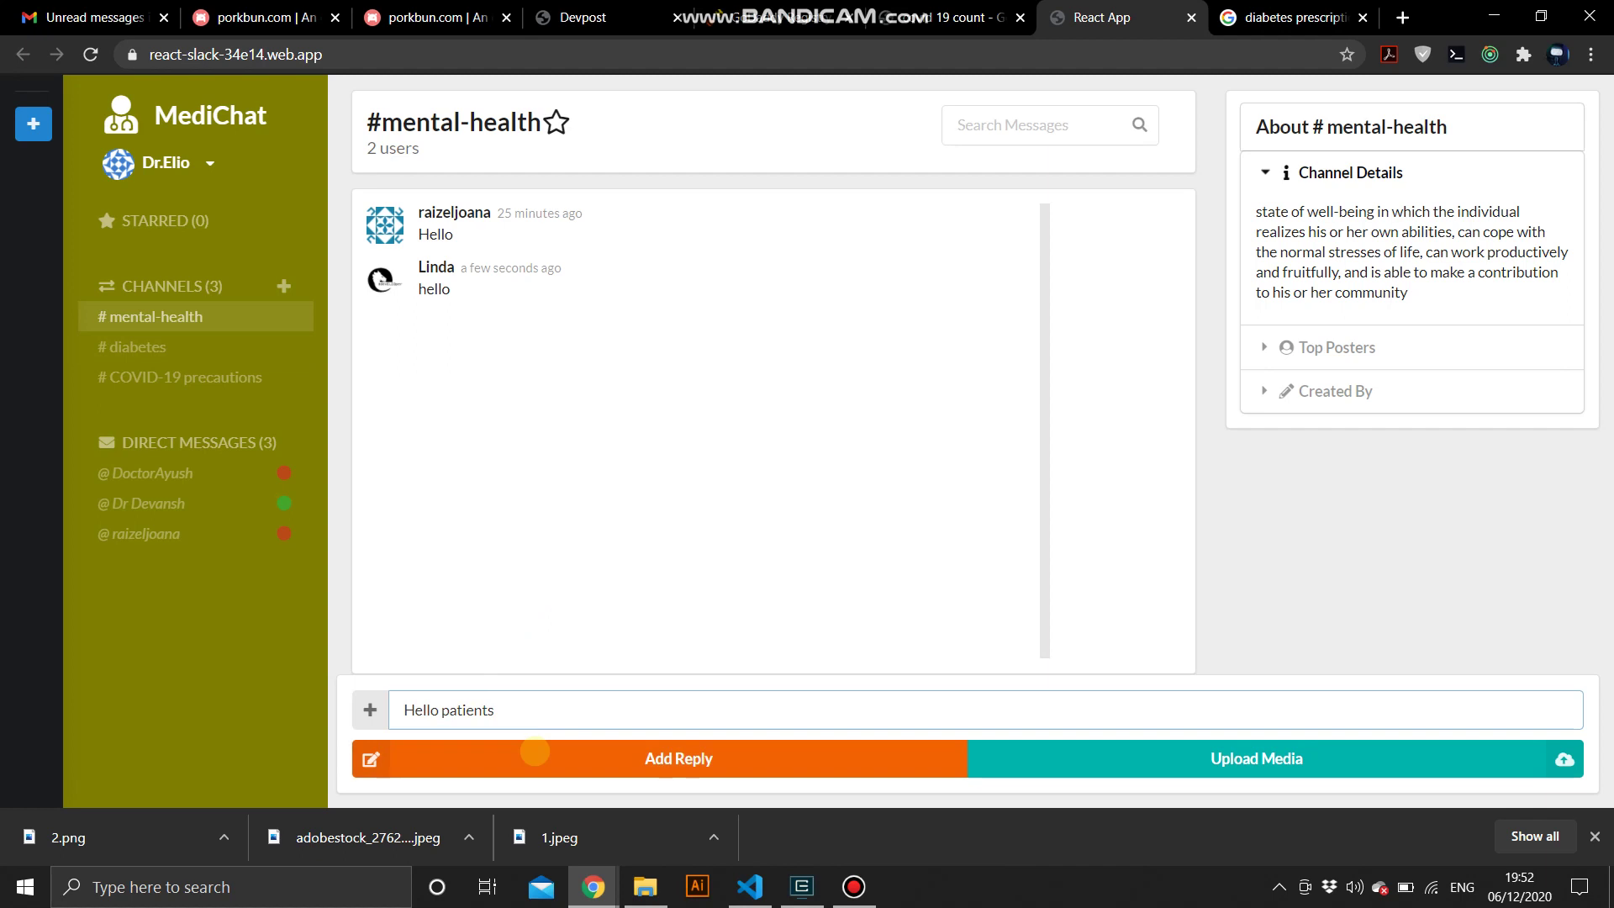
{"action": "left_click", "coordinate": [533, 754]}
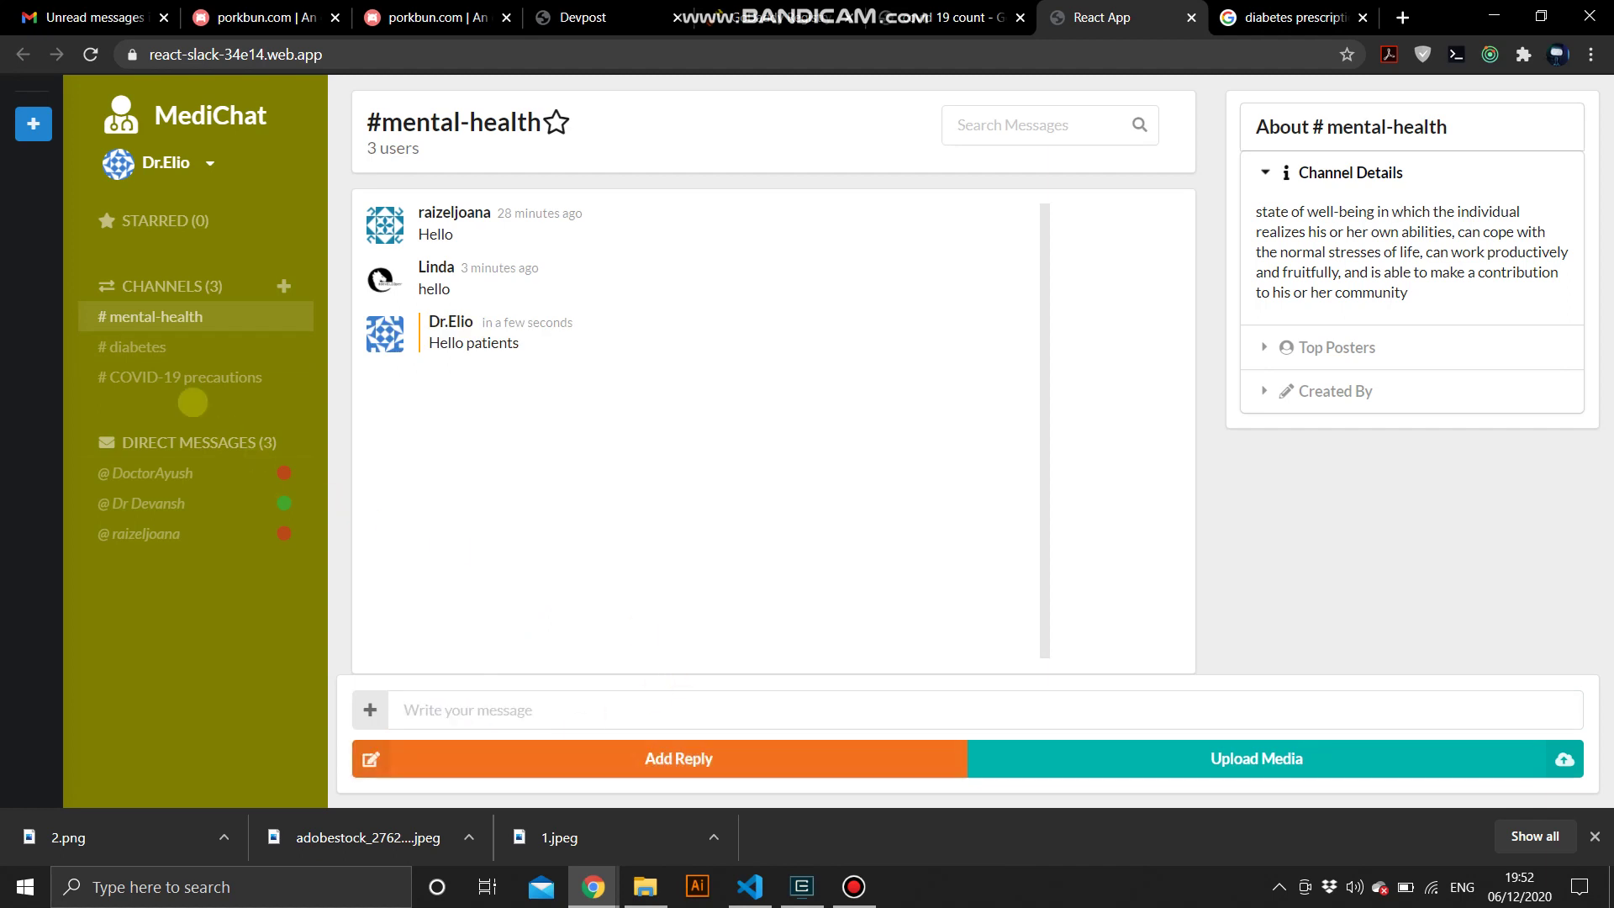
{"action": "left_click", "coordinate": [153, 347]}
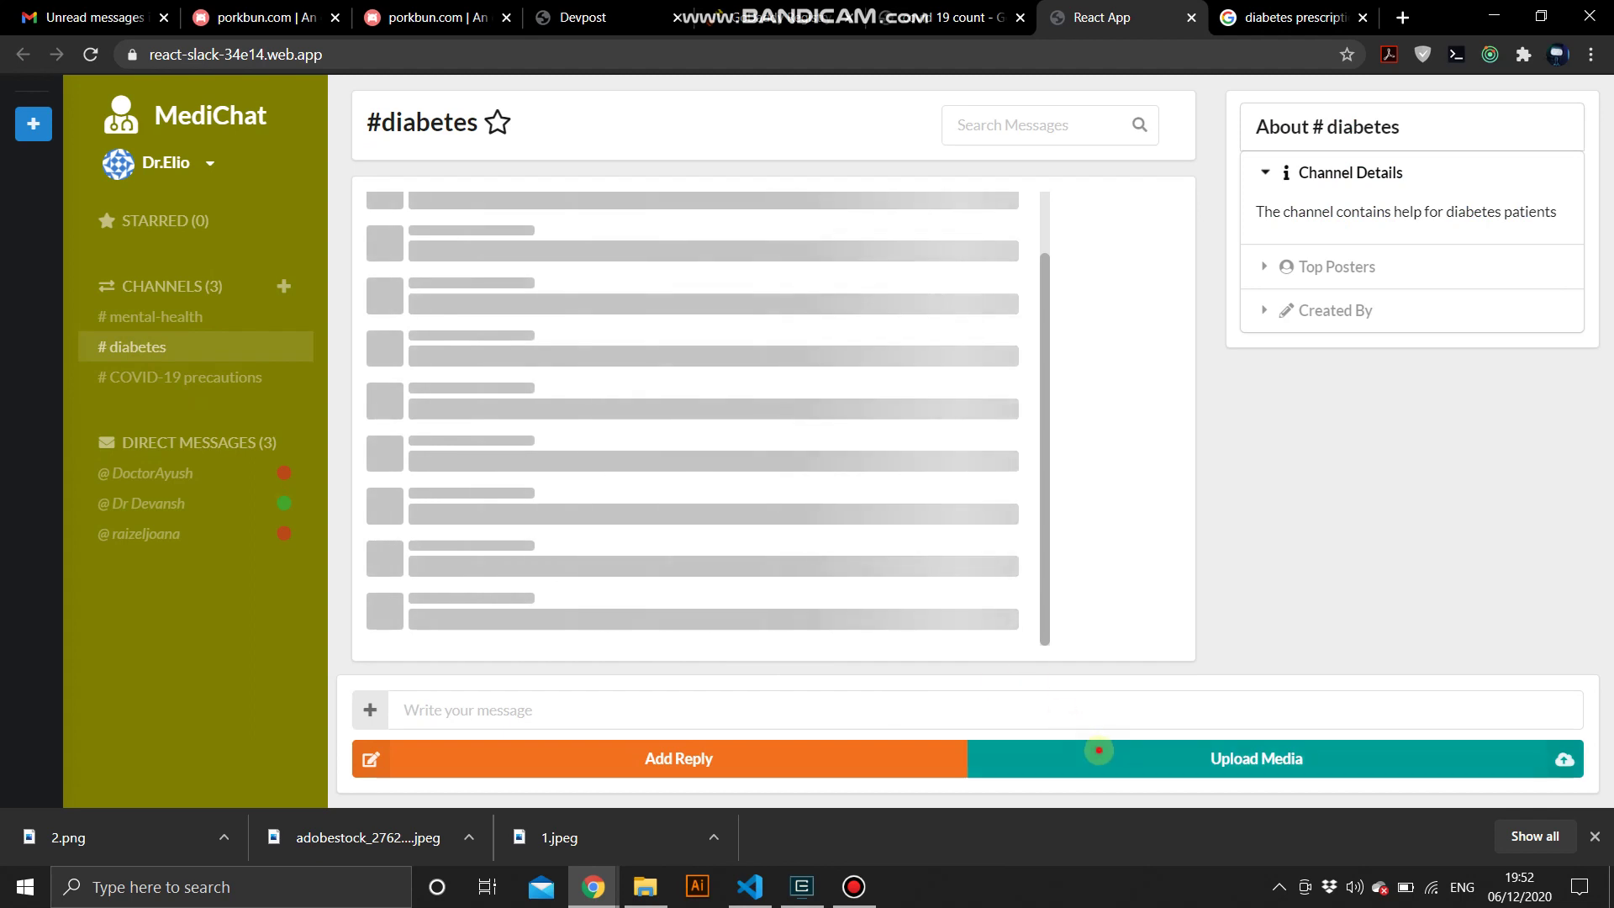
{"action": "left_click", "coordinate": [1098, 753]}
- Upload adobestock_276205639.jpeg from the Desktop and send it to the #diabetes channel
{"action": "left_click", "coordinate": [581, 432]}
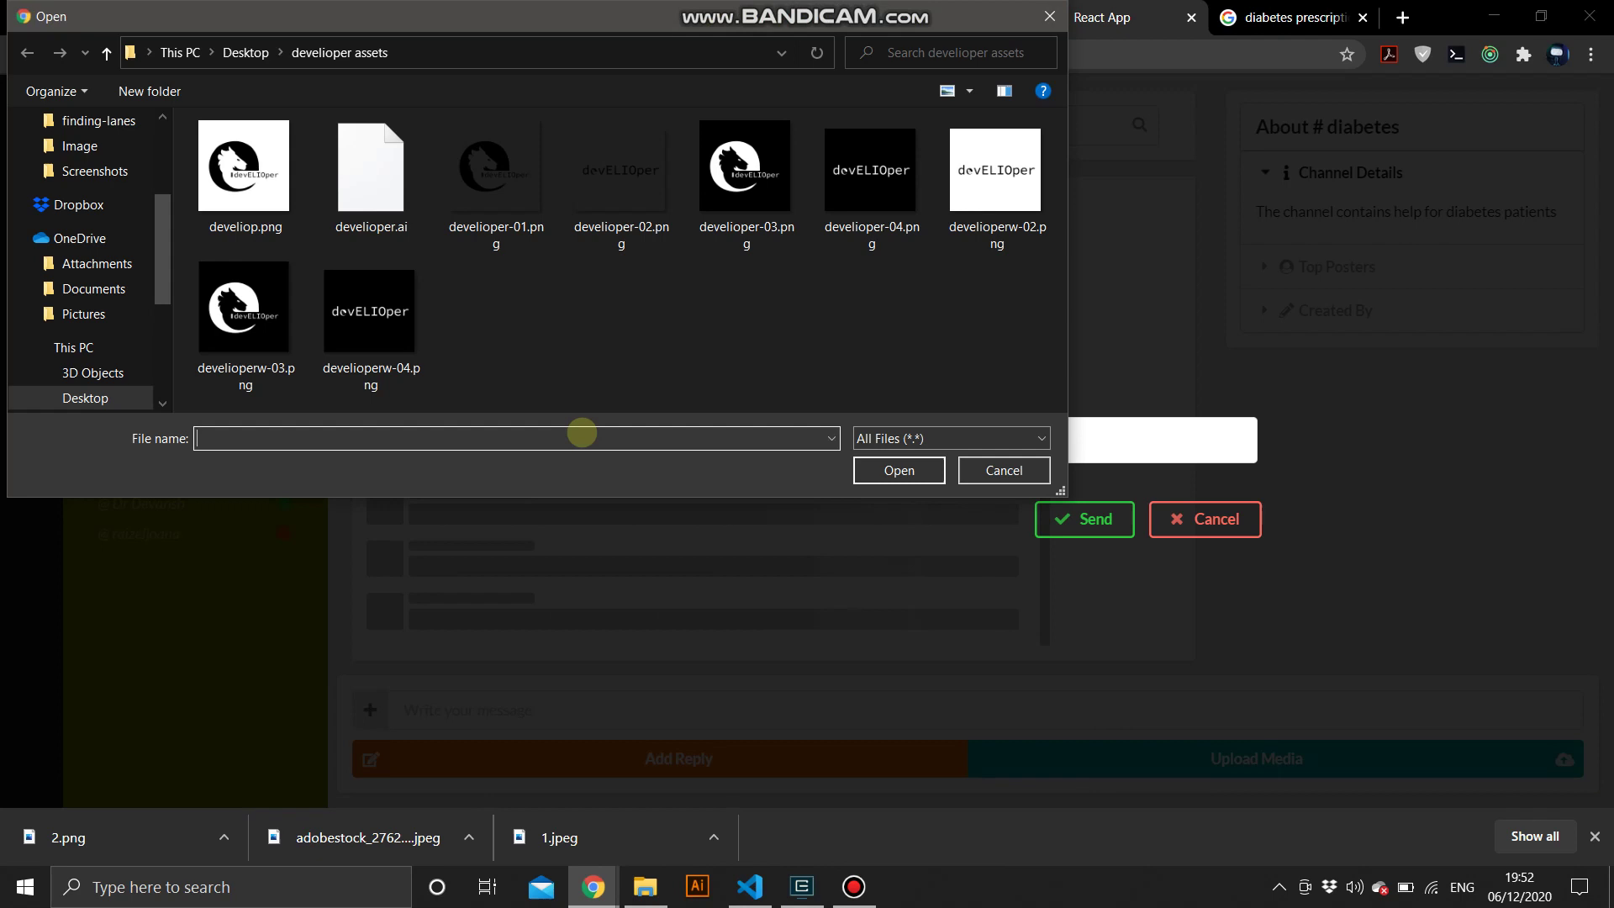
{"action": "scroll", "coordinate": [107, 190], "scroll_direction": "up", "scroll_amount": 2}
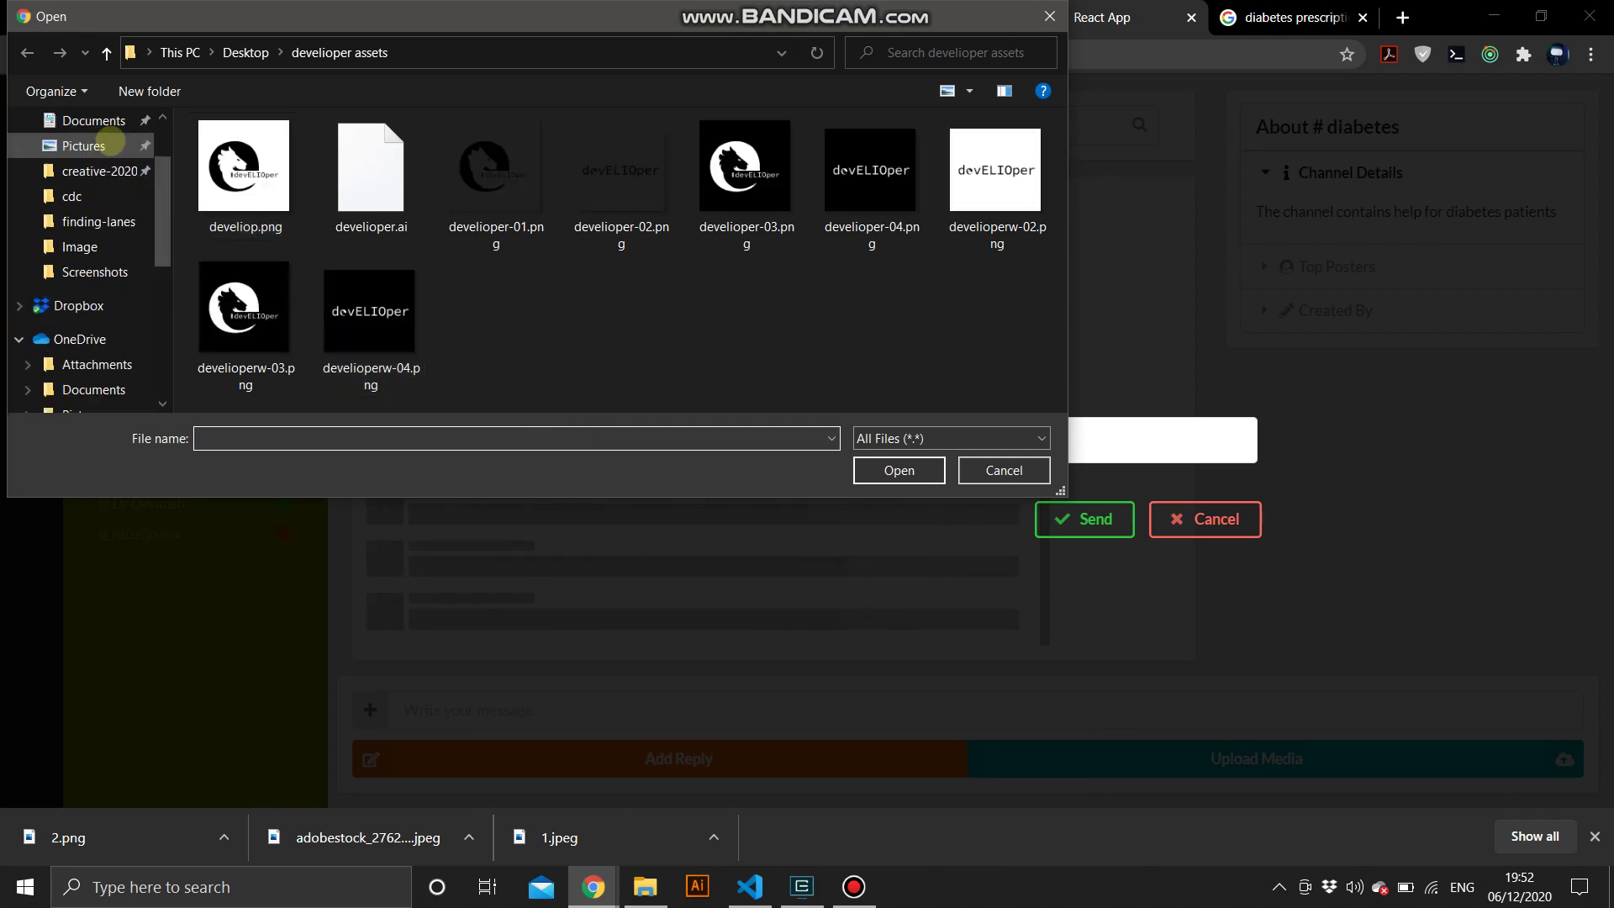
{"action": "scroll", "coordinate": [89, 170], "scroll_direction": "up", "scroll_amount": 1}
{"action": "left_click", "coordinate": [75, 163]}
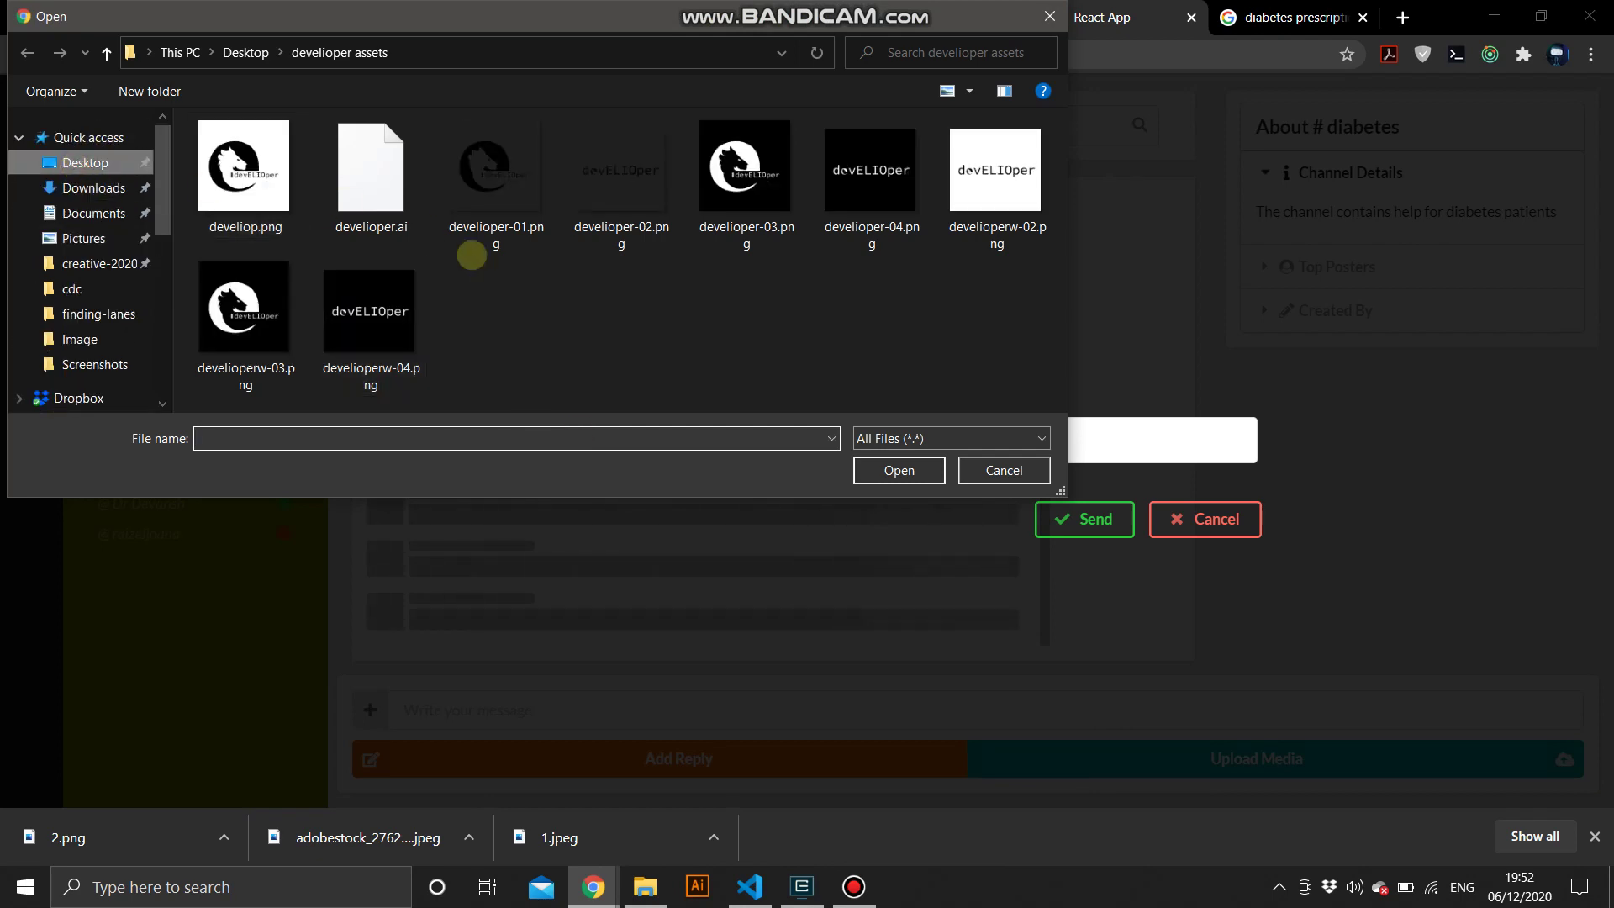
{"action": "scroll", "coordinate": [553, 300], "scroll_direction": "down", "scroll_amount": 3}
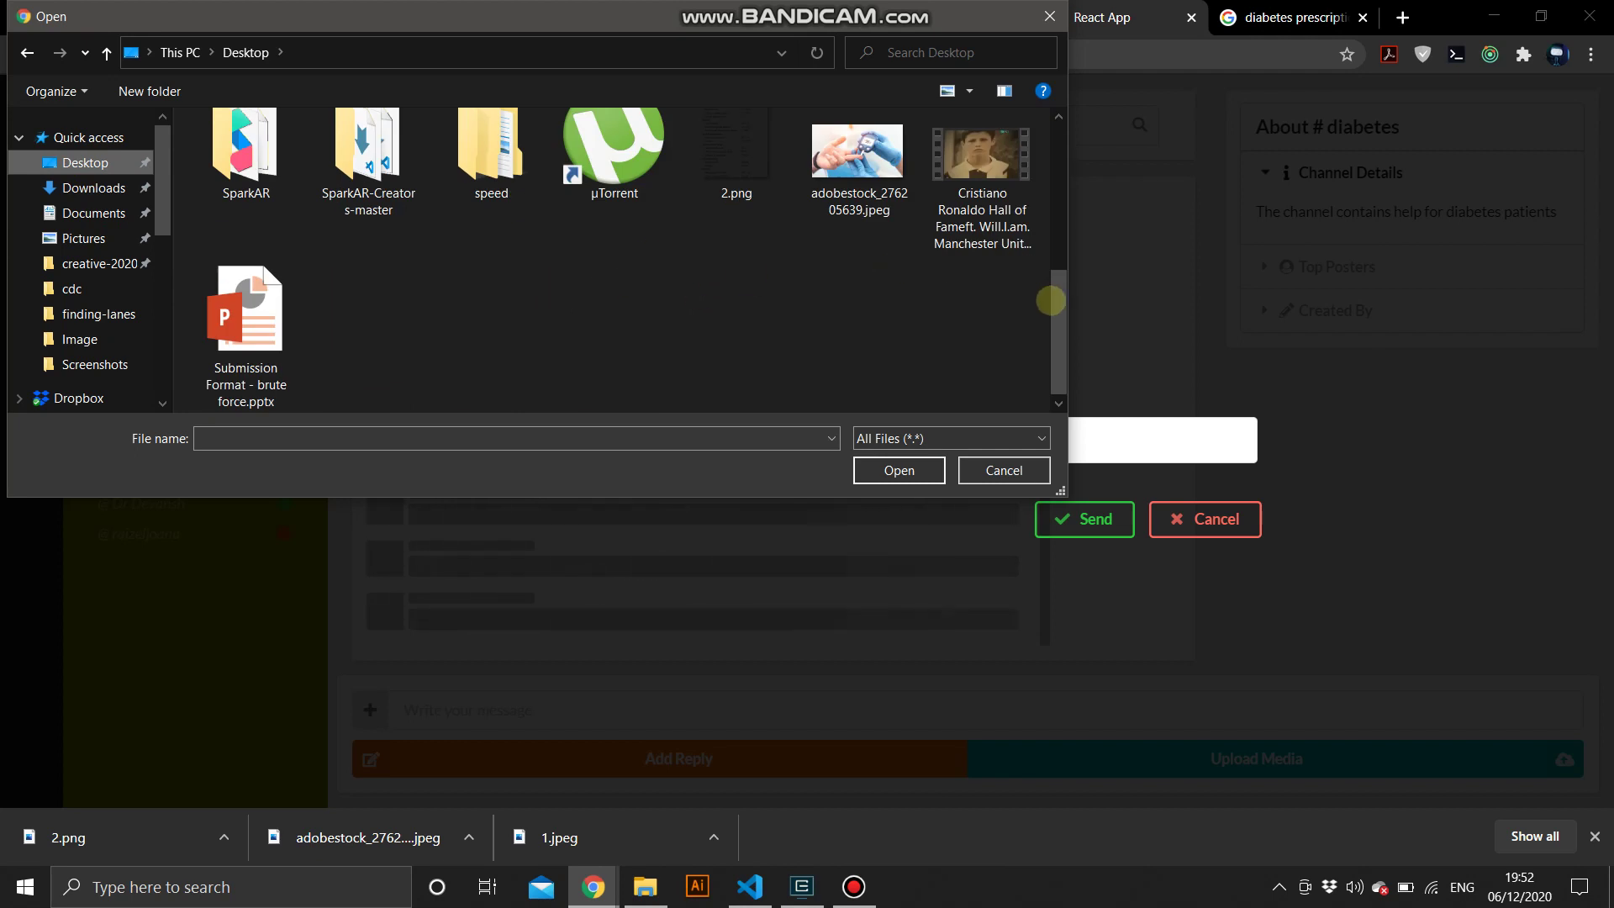
{"action": "left_click_drag", "start_coordinate": [1053, 301], "coordinate": [1053, 287]}
{"action": "left_click", "coordinate": [869, 173]}
{"action": "double_click", "coordinate": [868, 173]}
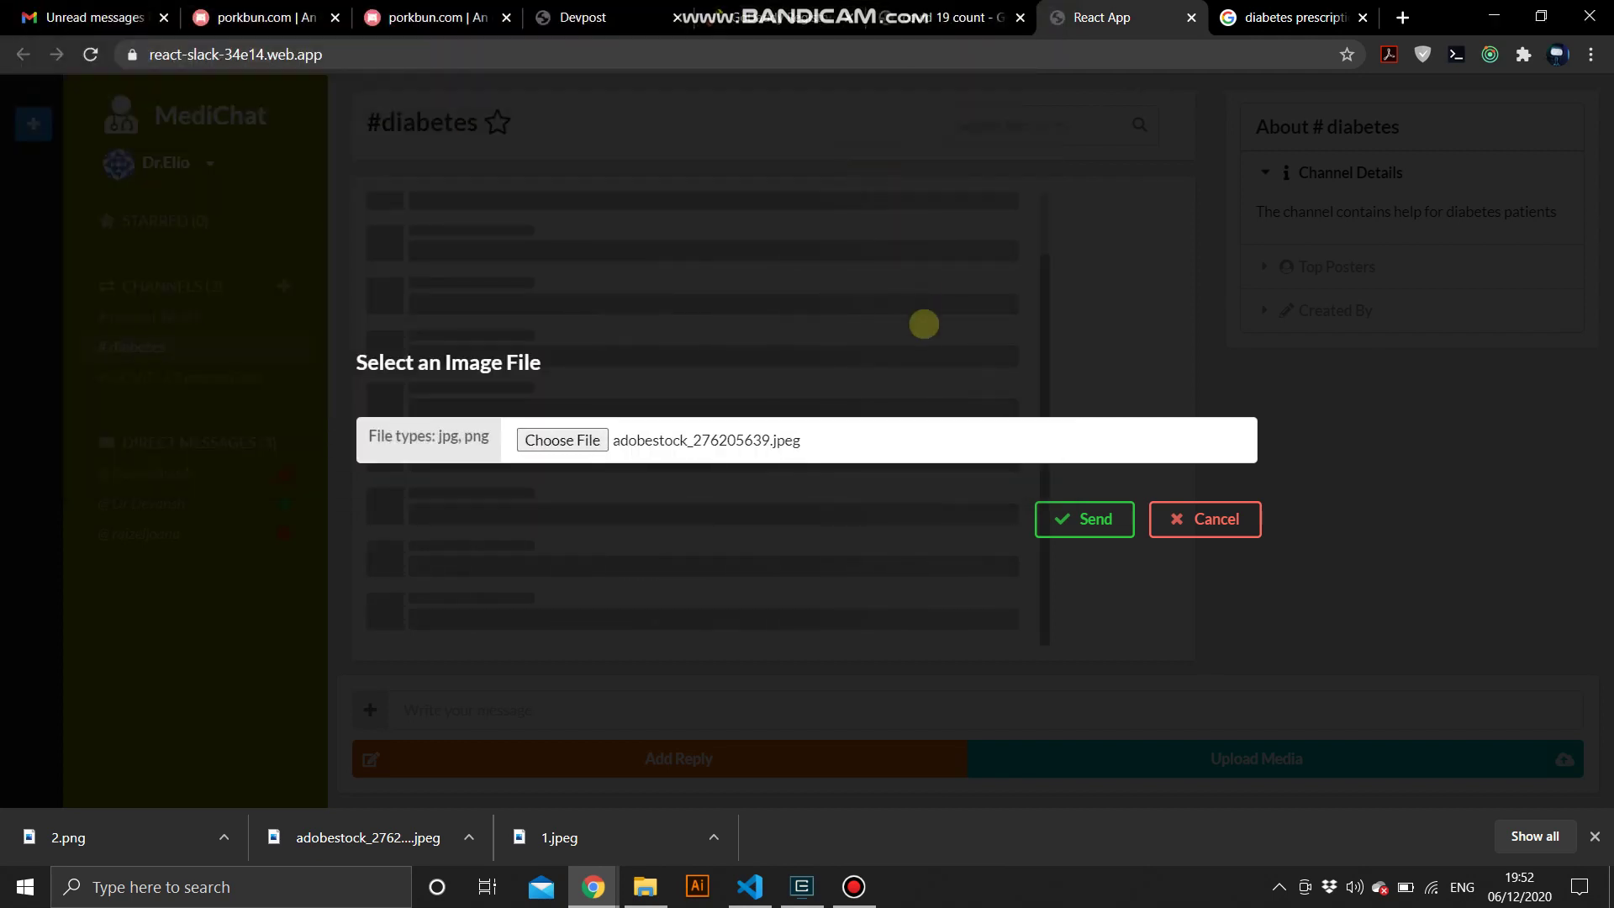
{"action": "left_click", "coordinate": [1097, 517]}
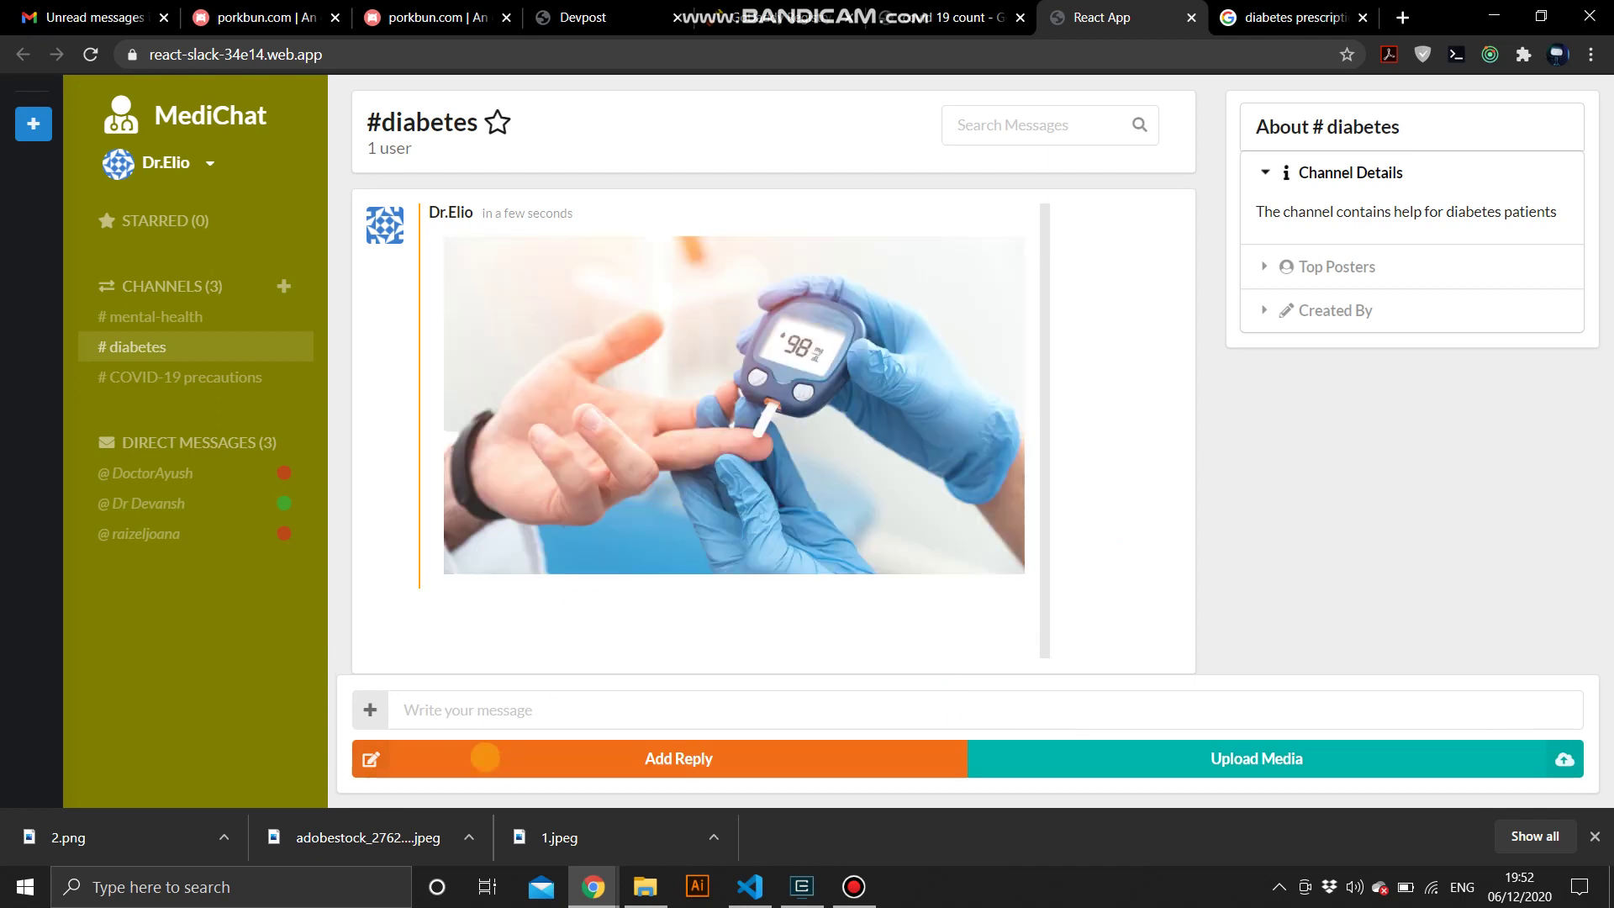
- Post 'Hello patients I will be your doctor for treatment of diabetes' in #diabetes
{"action": "left_click", "coordinate": [457, 712]}
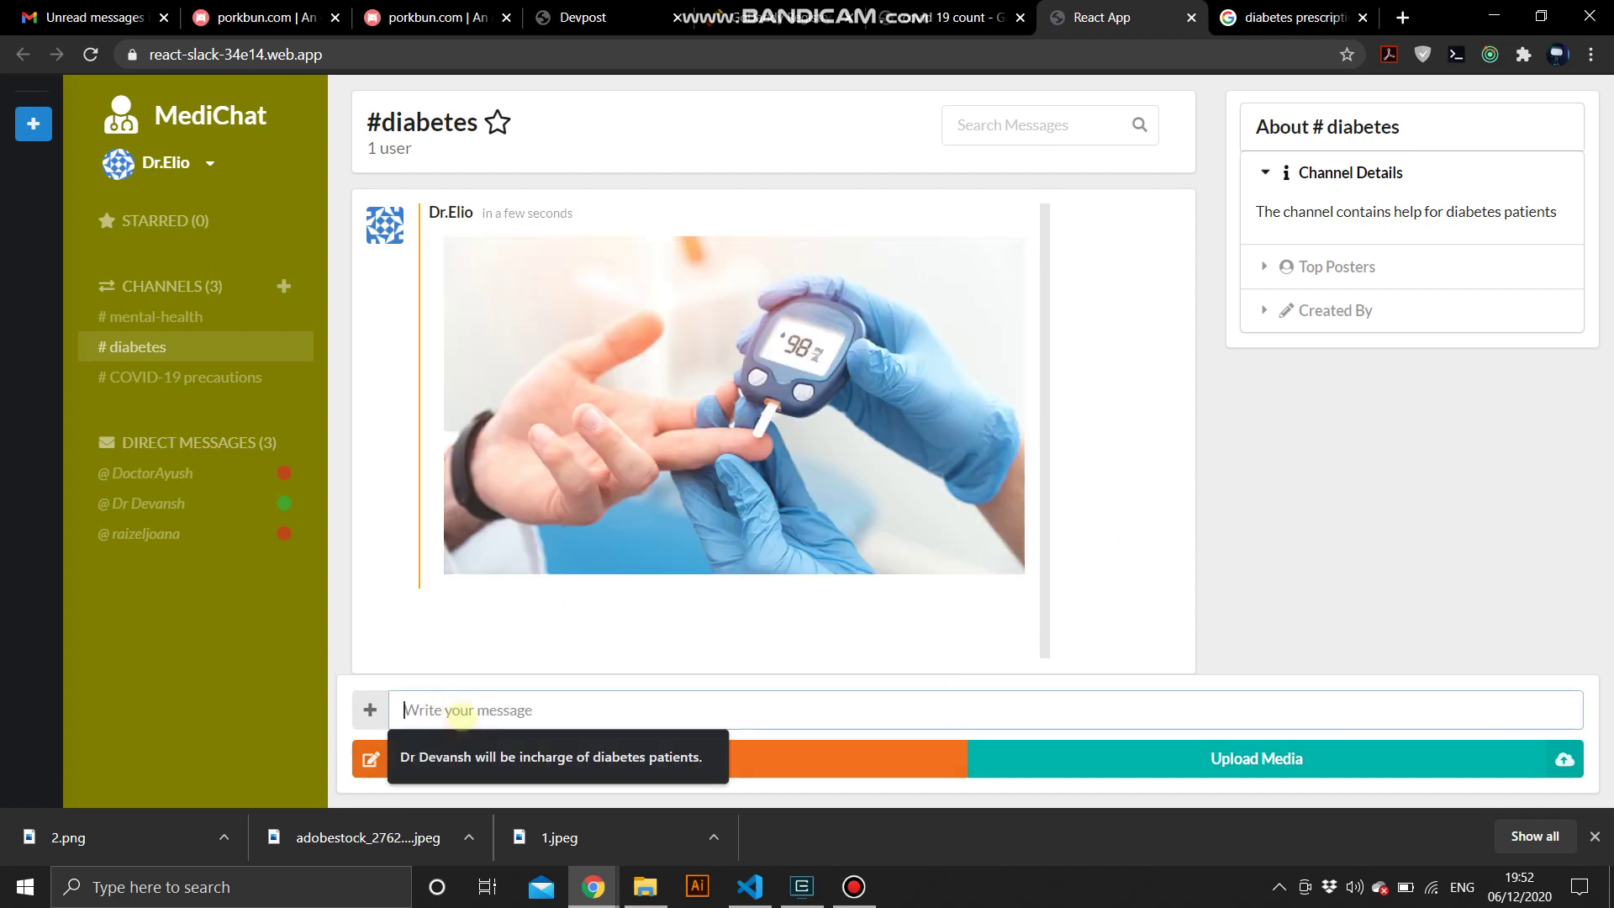
{"action": "type", "text": "Hello p"}
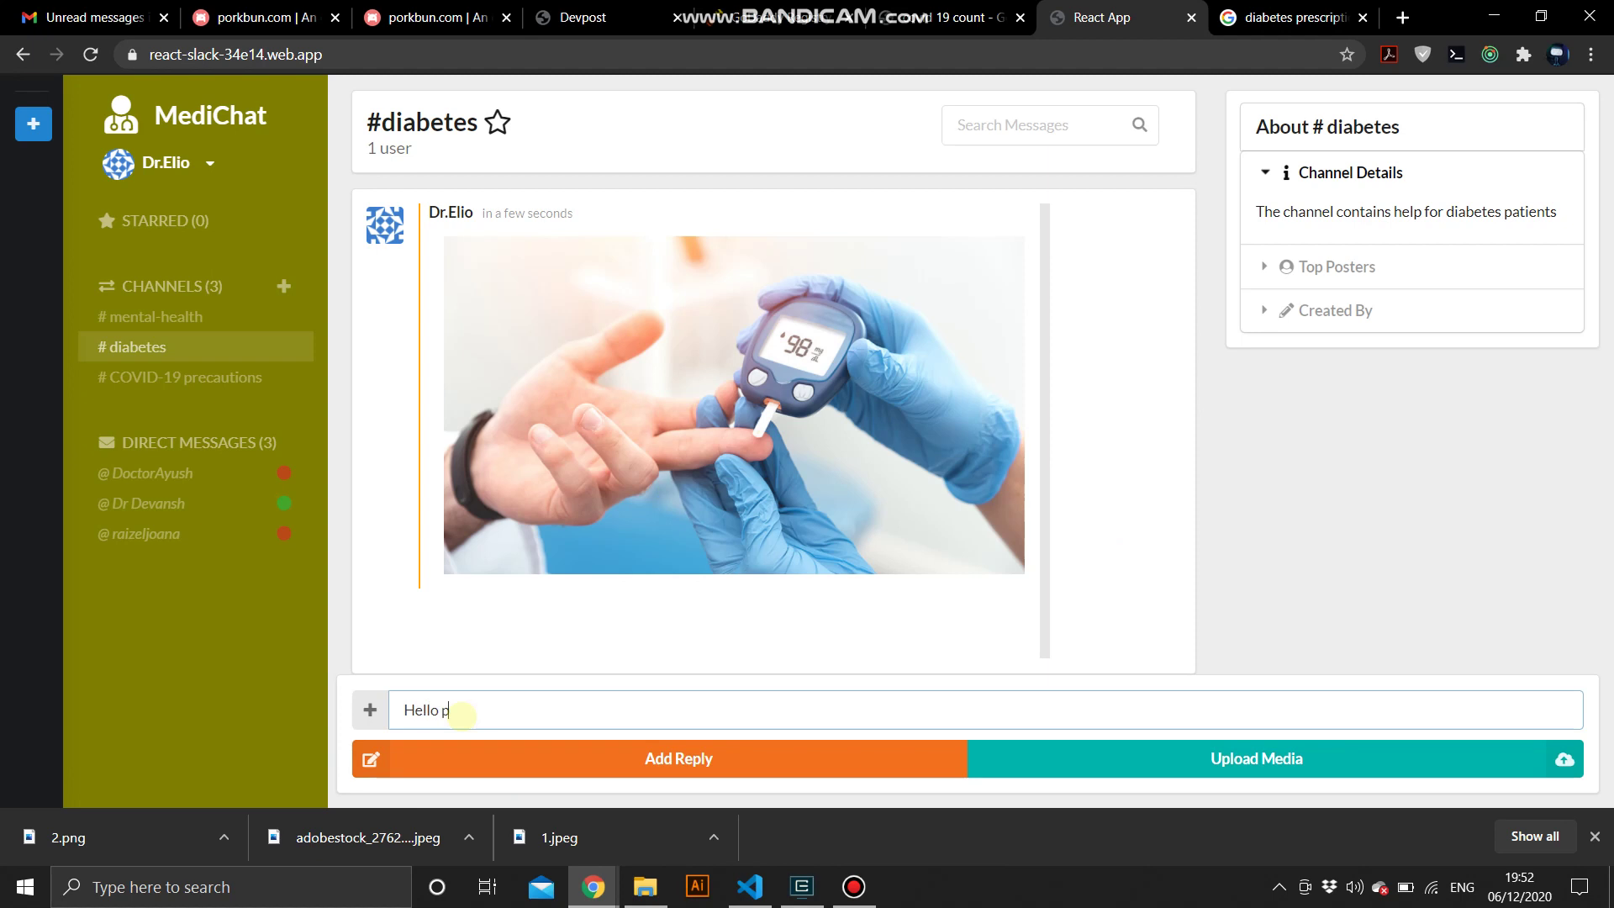
{"action": "type", "text": "atient"}
{"action": "type", "text": "s I wi"}
{"action": "type", "text": "ll be your"}
{"action": "type", "text": " doctor "}
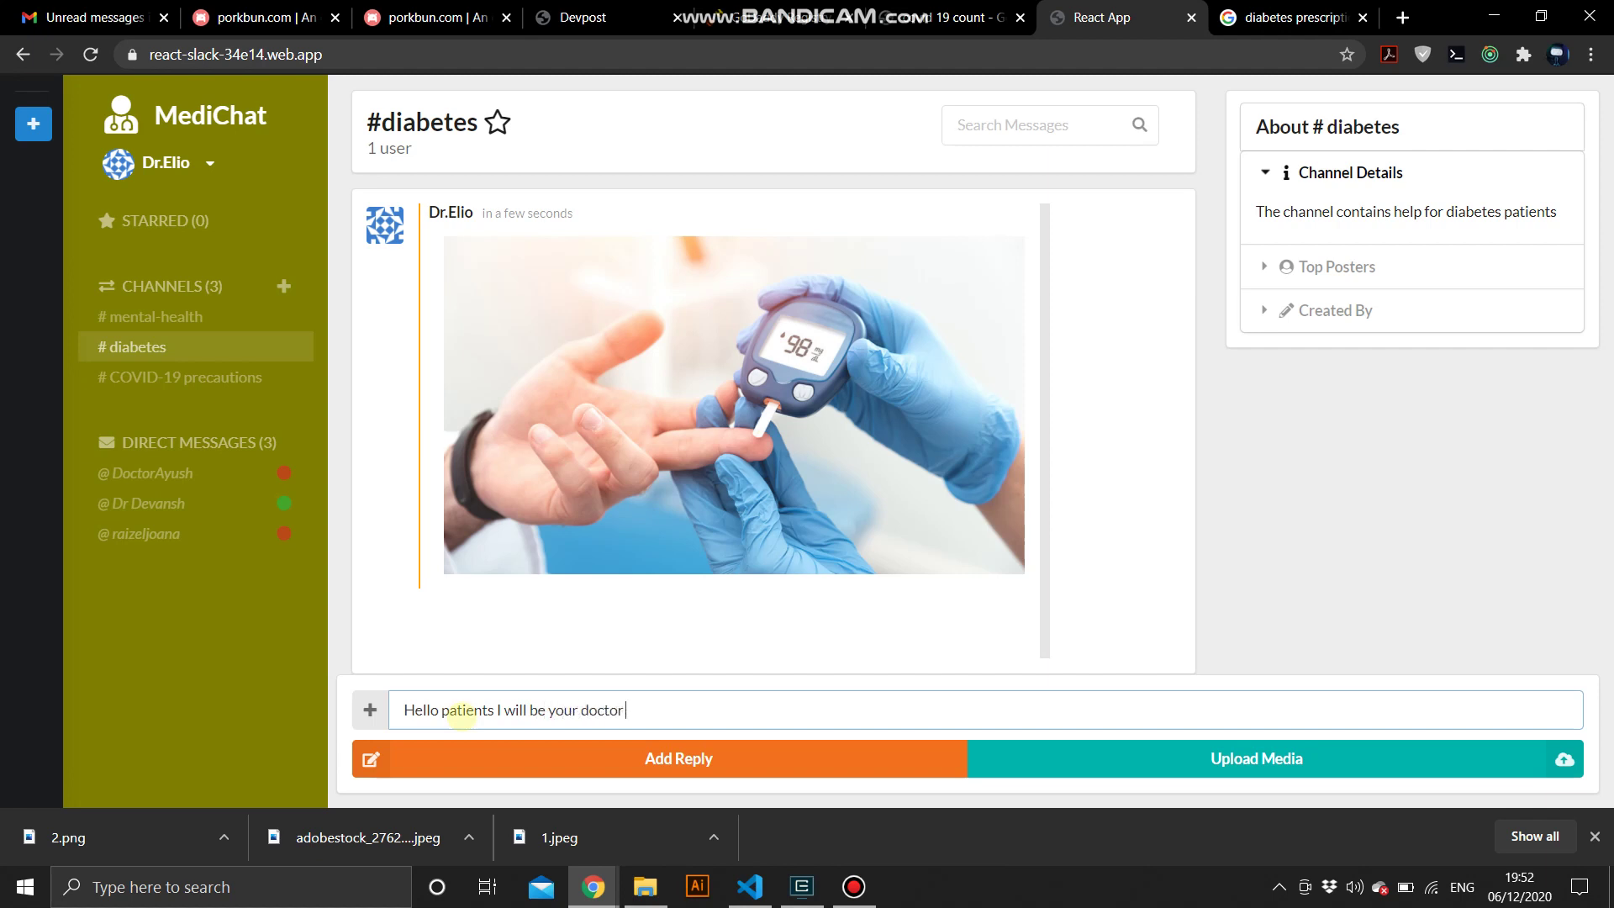
{"action": "type", "text": "for trea"}
{"action": "type", "text": "tmen"}
{"action": "type", "text": "t of di"}
{"action": "type", "text": "abetes"}
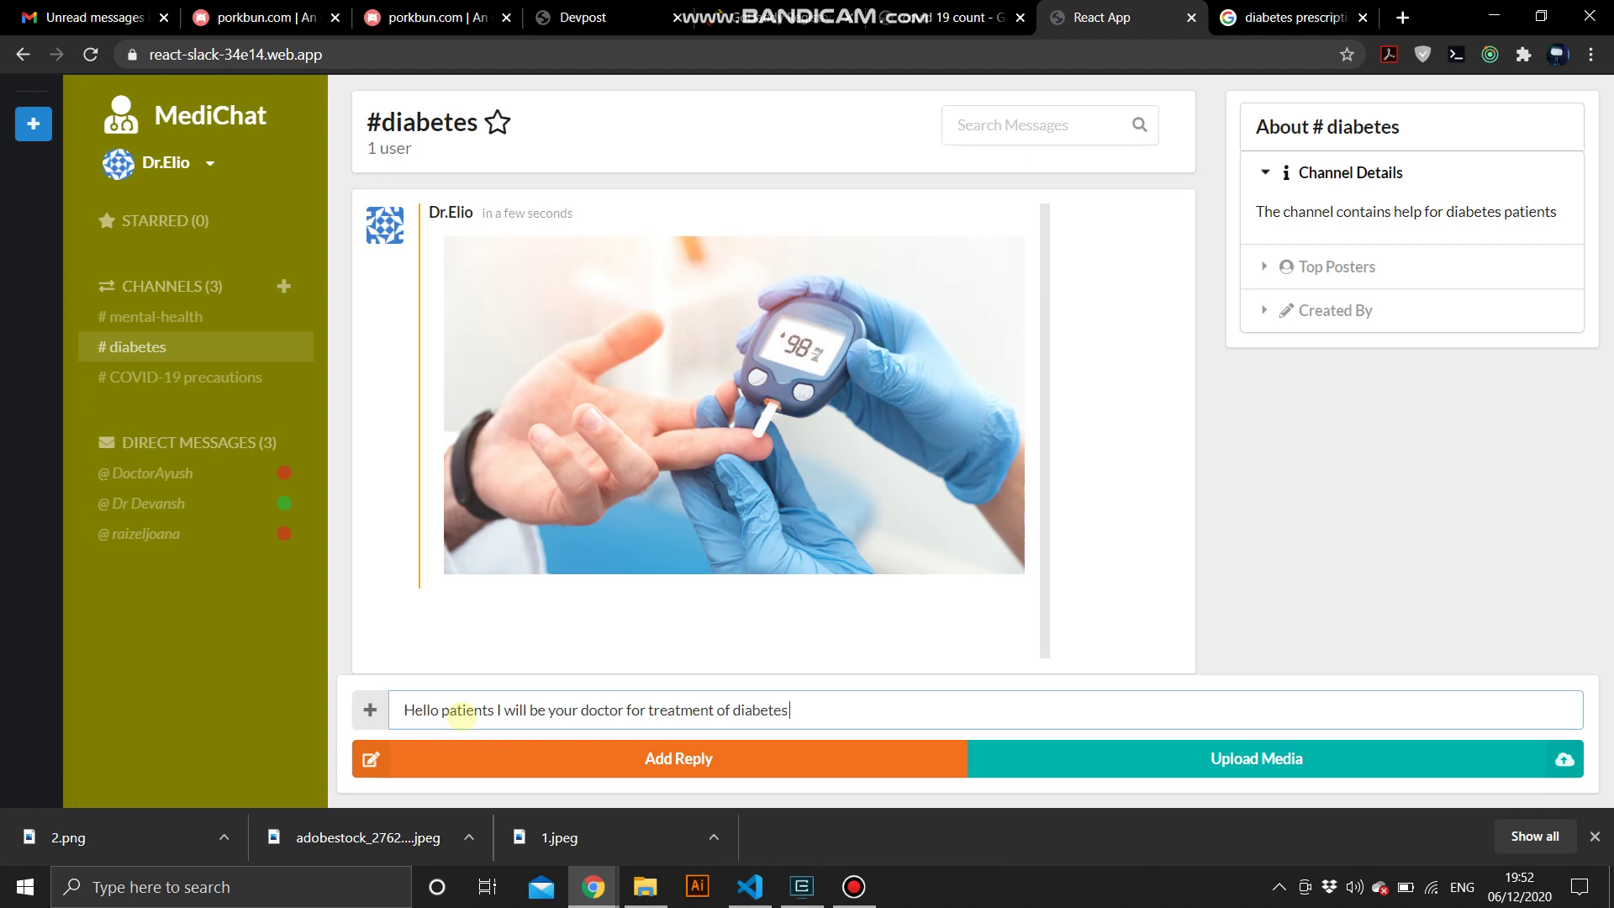
{"action": "left_click", "coordinate": [648, 759]}
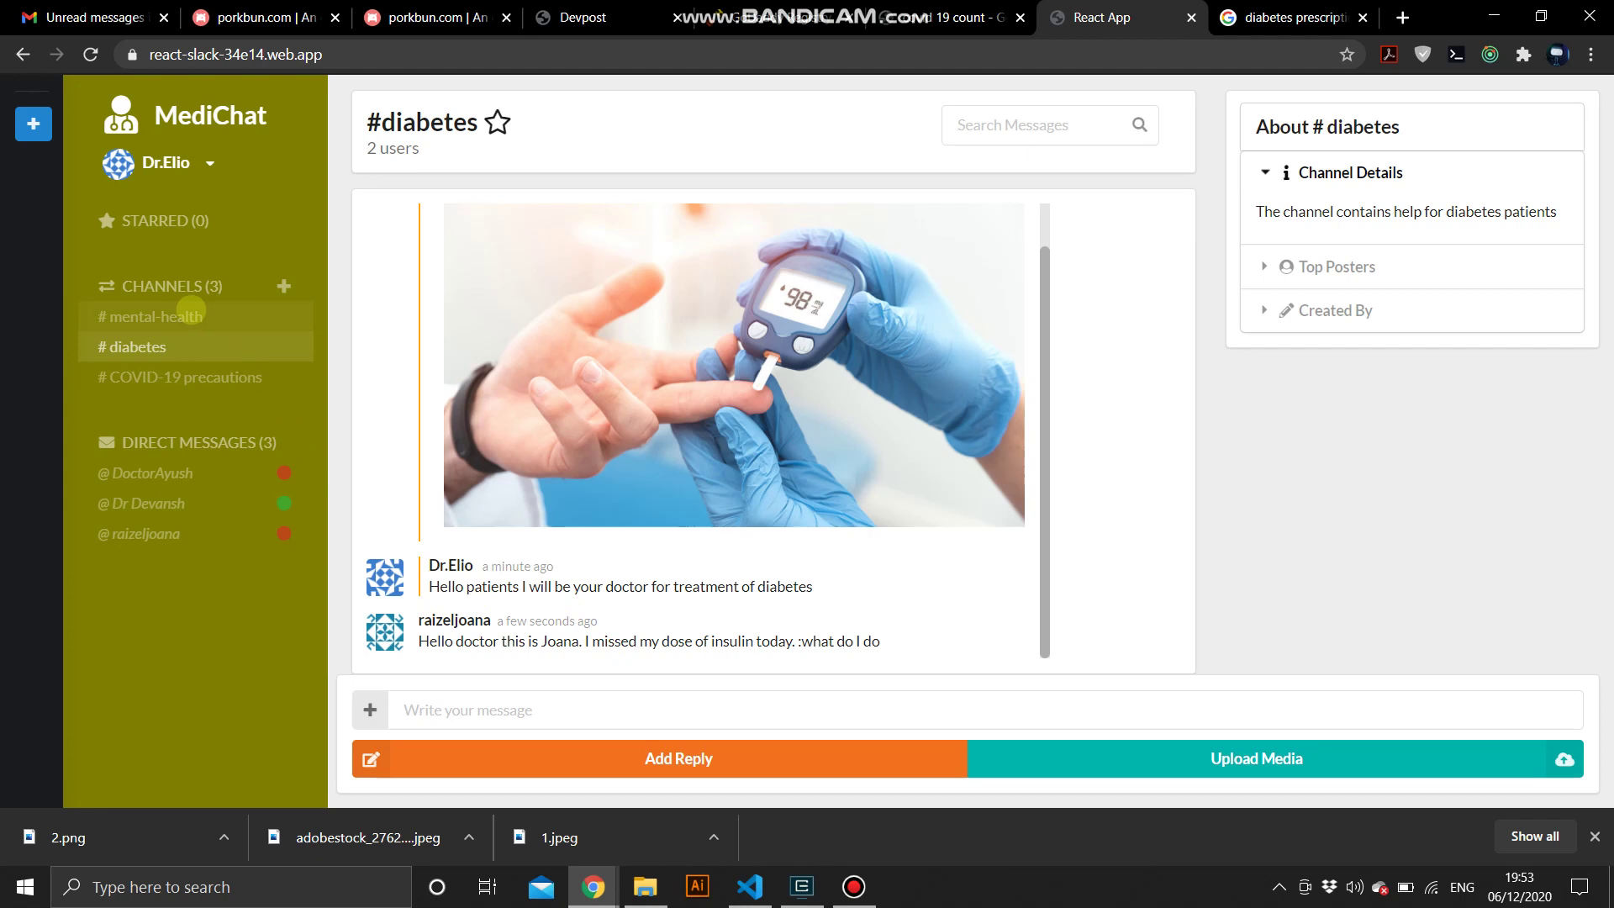
- View the COVID-19 precautions channel, then return to #diabetes
{"action": "left_click", "coordinate": [202, 376]}
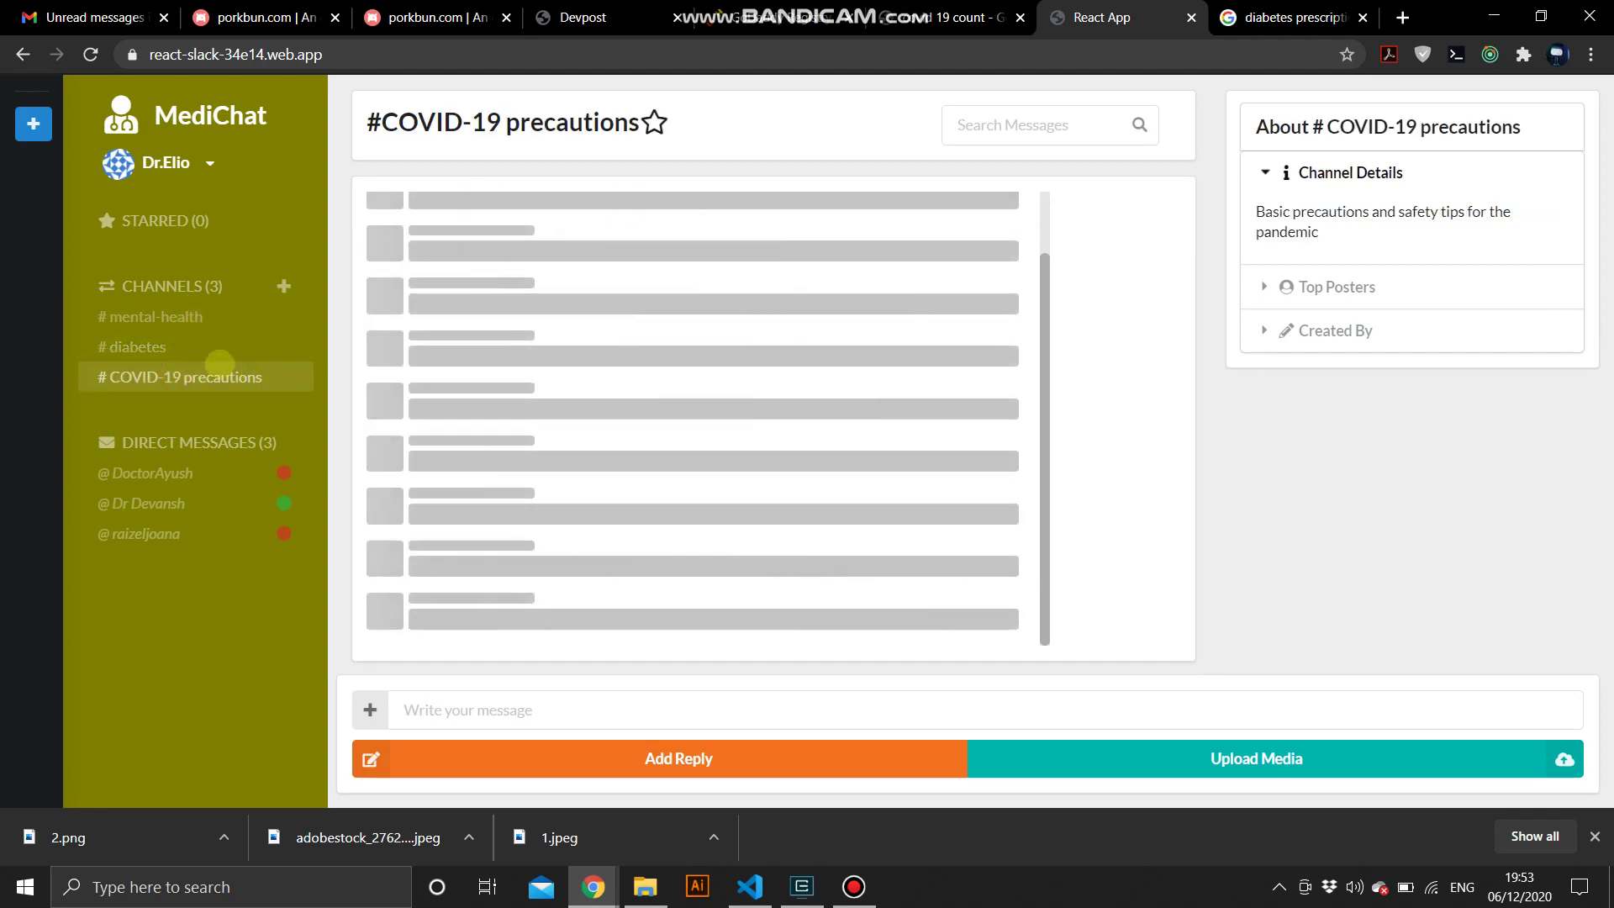
{"action": "left_click", "coordinate": [172, 345]}
- Check the All web results for 'diabetes prescription' on Google, then return to MediChat
{"action": "left_click", "coordinate": [1241, 16]}
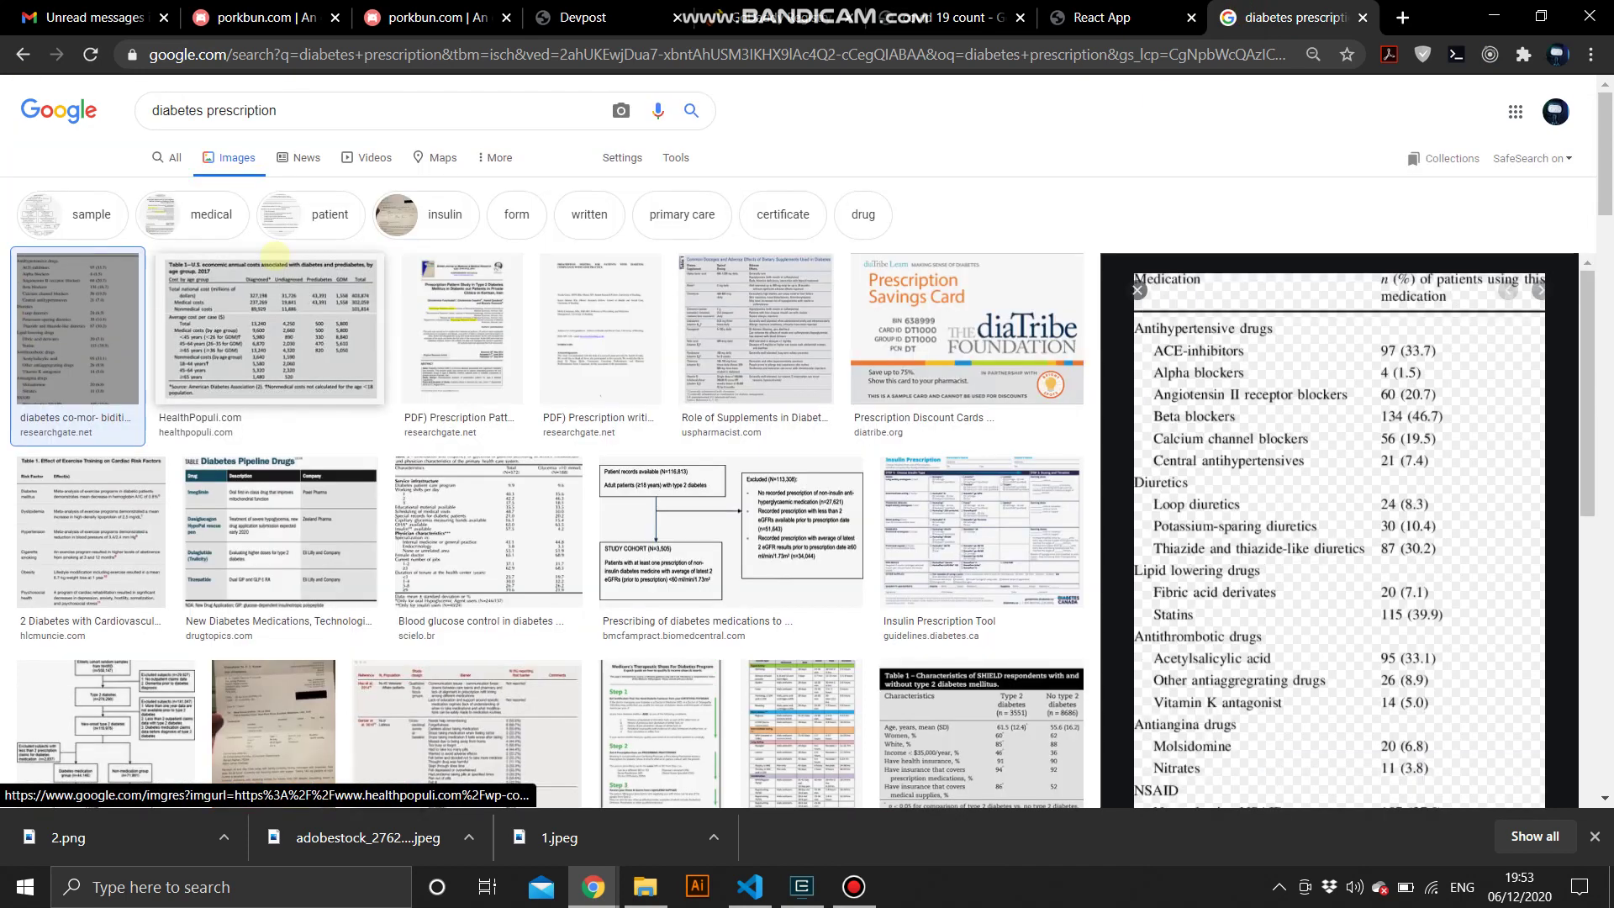
{"action": "scroll", "coordinate": [135, 150], "scroll_direction": "up", "scroll_amount": 1}
{"action": "left_click", "coordinate": [170, 157]}
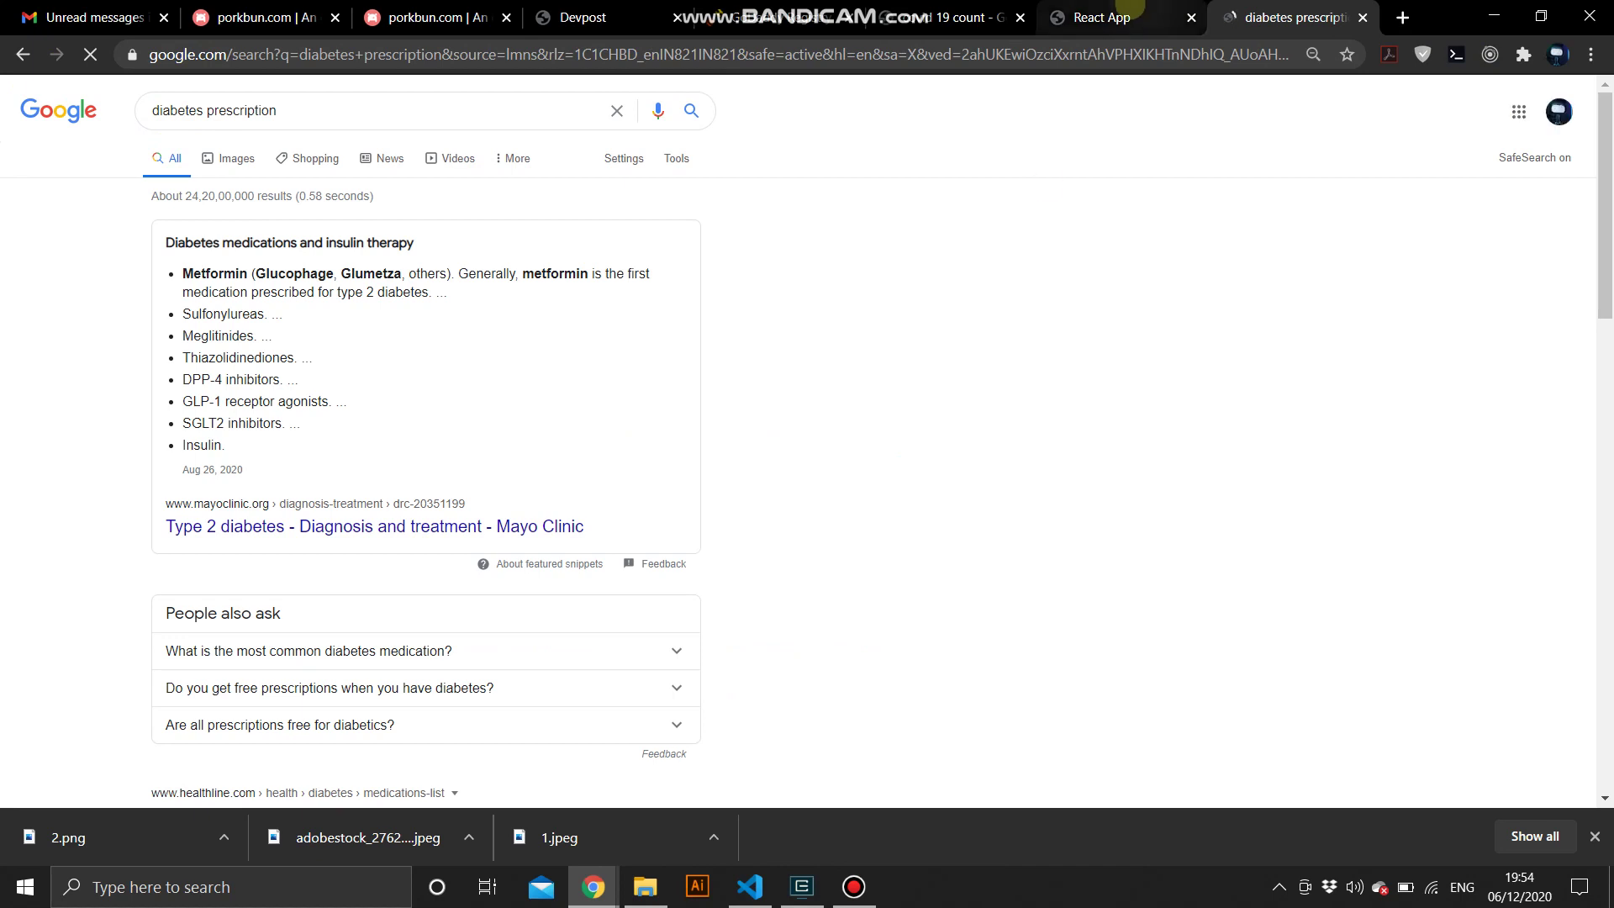
{"action": "left_click", "coordinate": [1080, 18]}
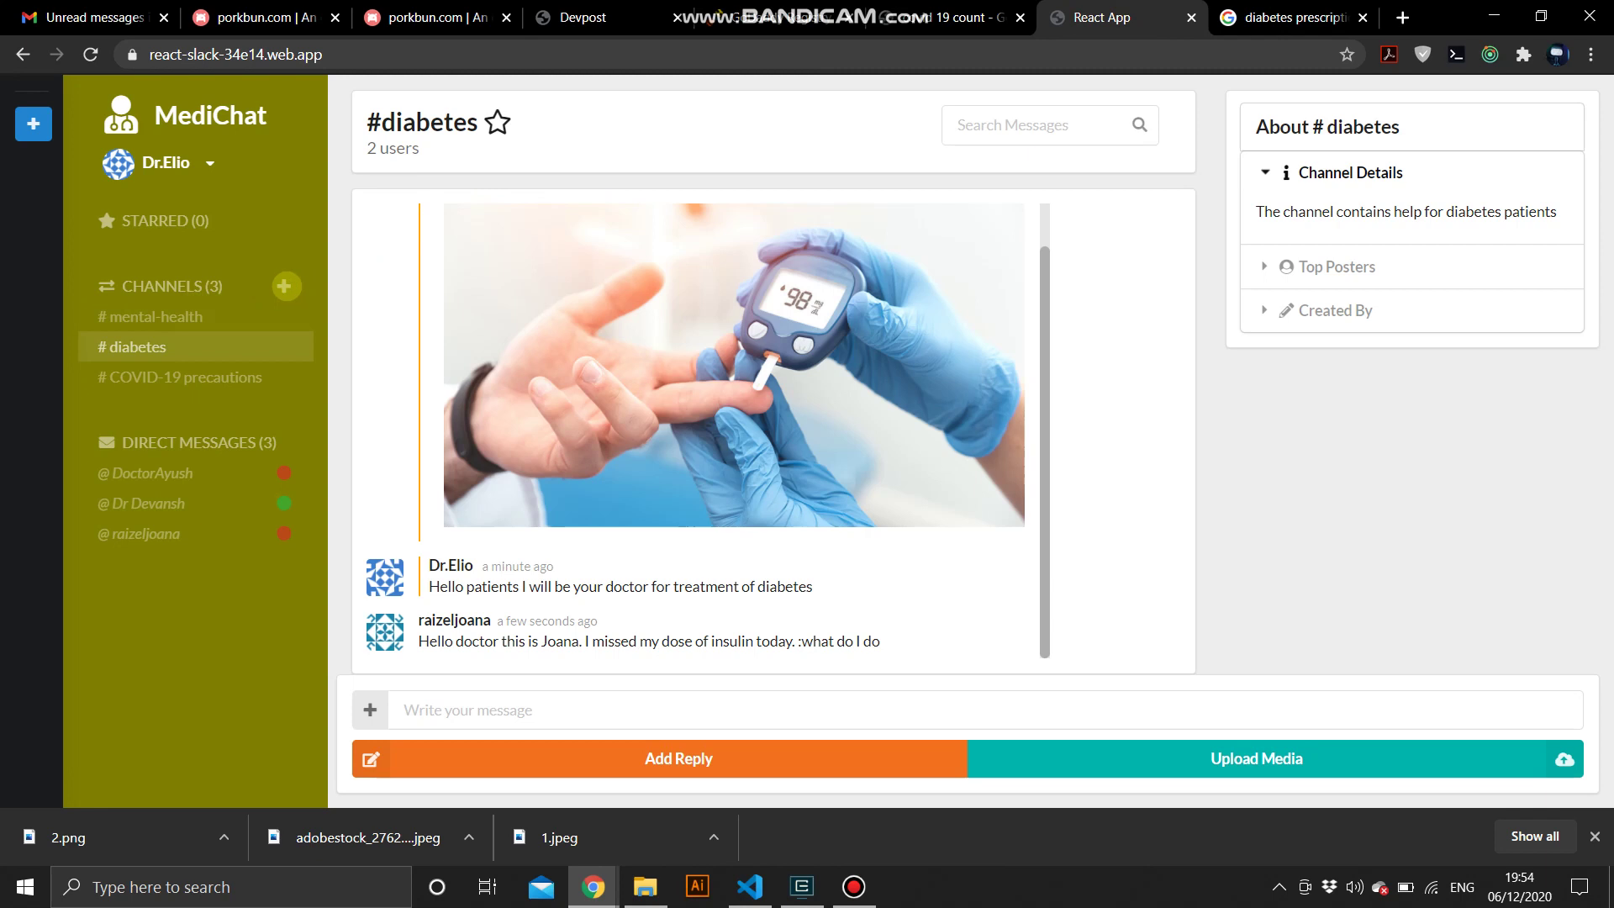
- Add a new channel named 'common cold' with description 'health tips'
{"action": "left_click", "coordinate": [284, 286]}
{"action": "left_click", "coordinate": [527, 413]}
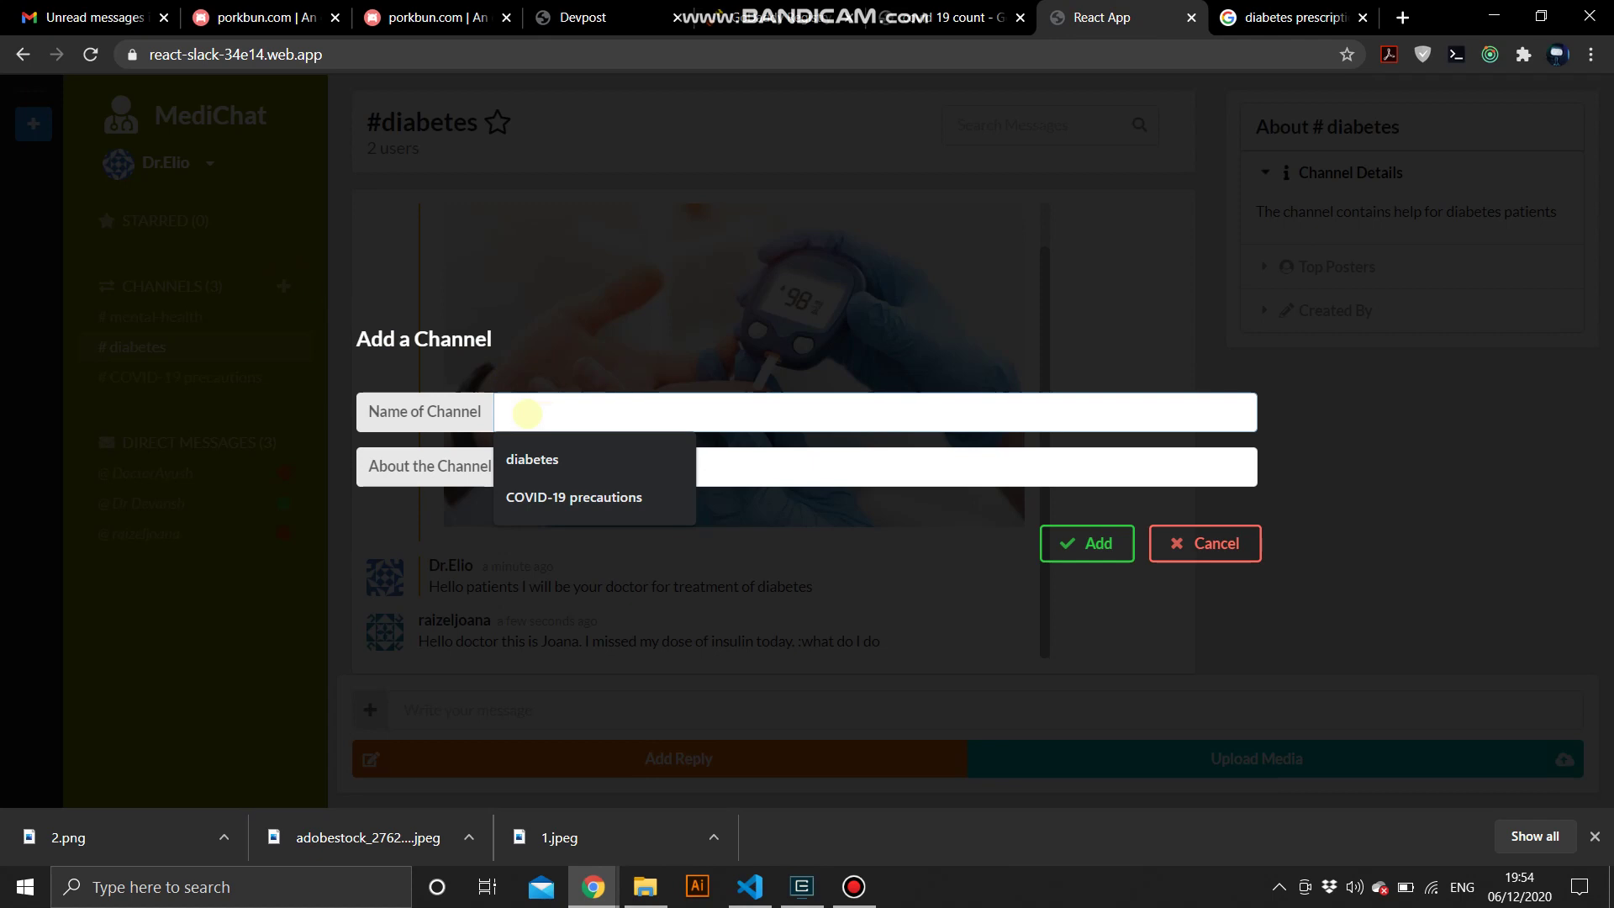
{"action": "type", "text": "comm"}
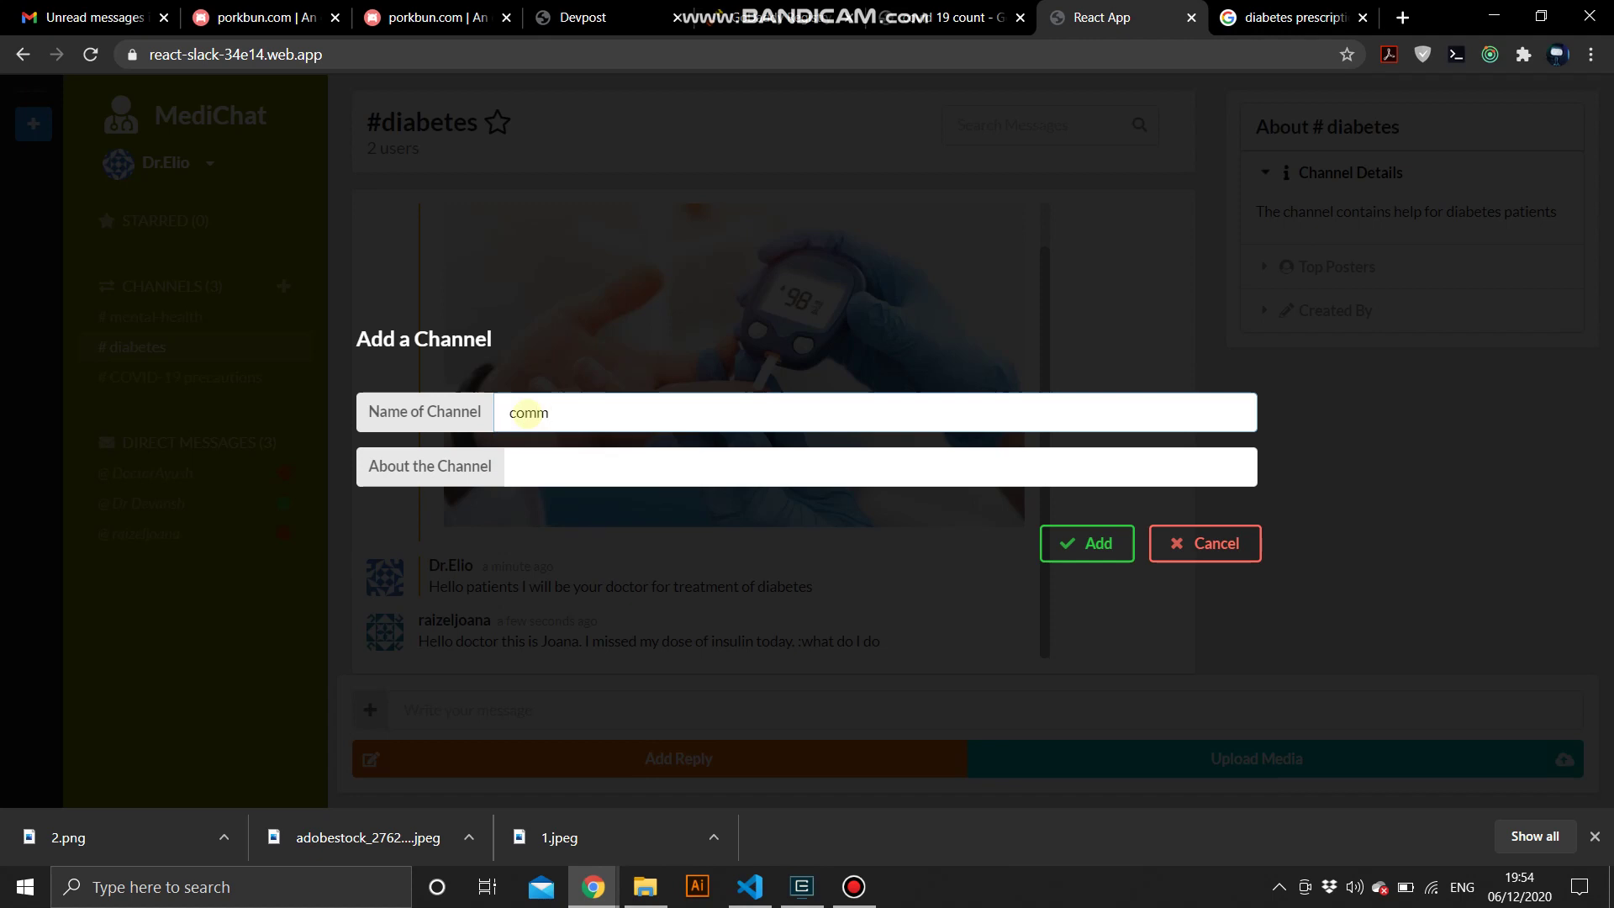
{"action": "type", "text": "on col"}
{"action": "type", "text": "d"}
{"action": "left_click", "coordinate": [523, 466]}
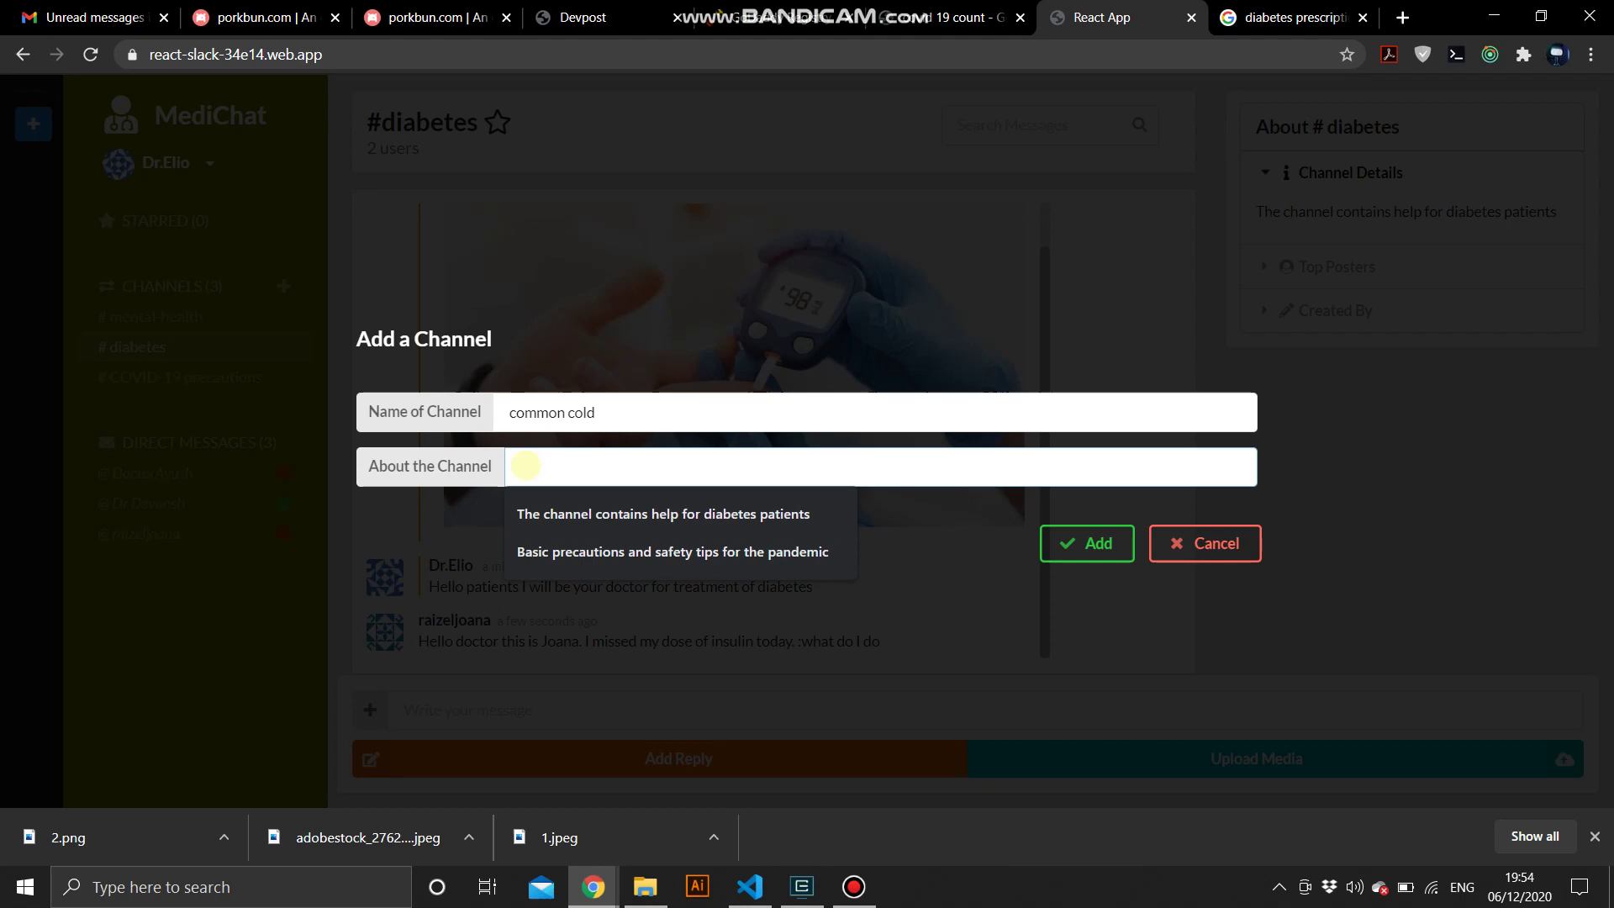
{"action": "type", "text": "health"}
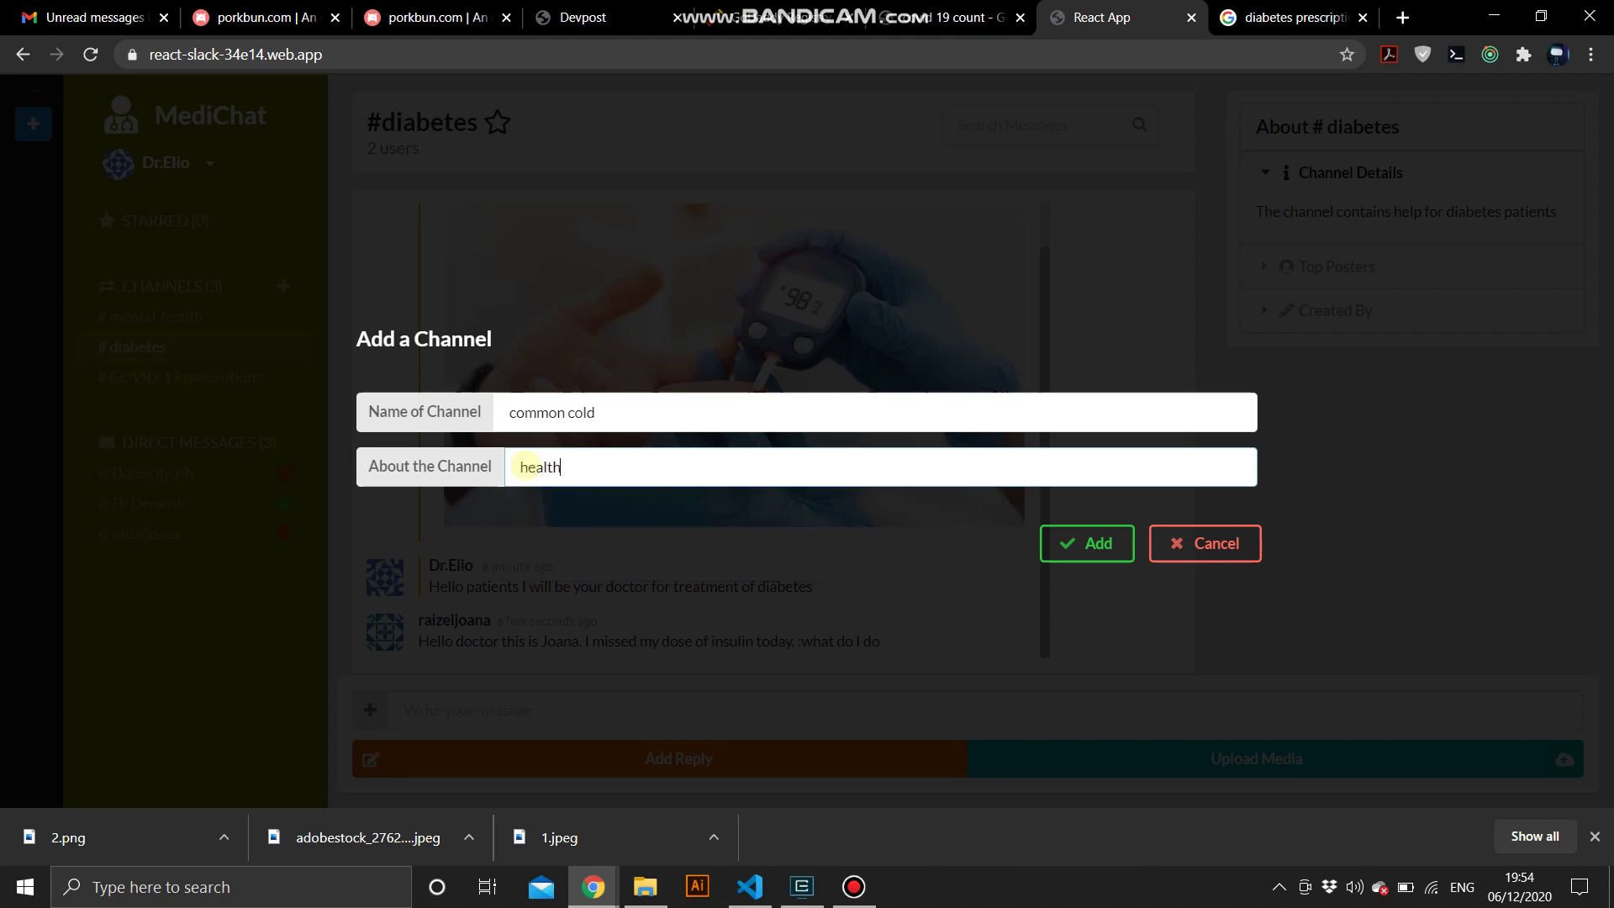
{"action": "type", "text": " tips"}
{"action": "left_click", "coordinate": [1065, 543]}
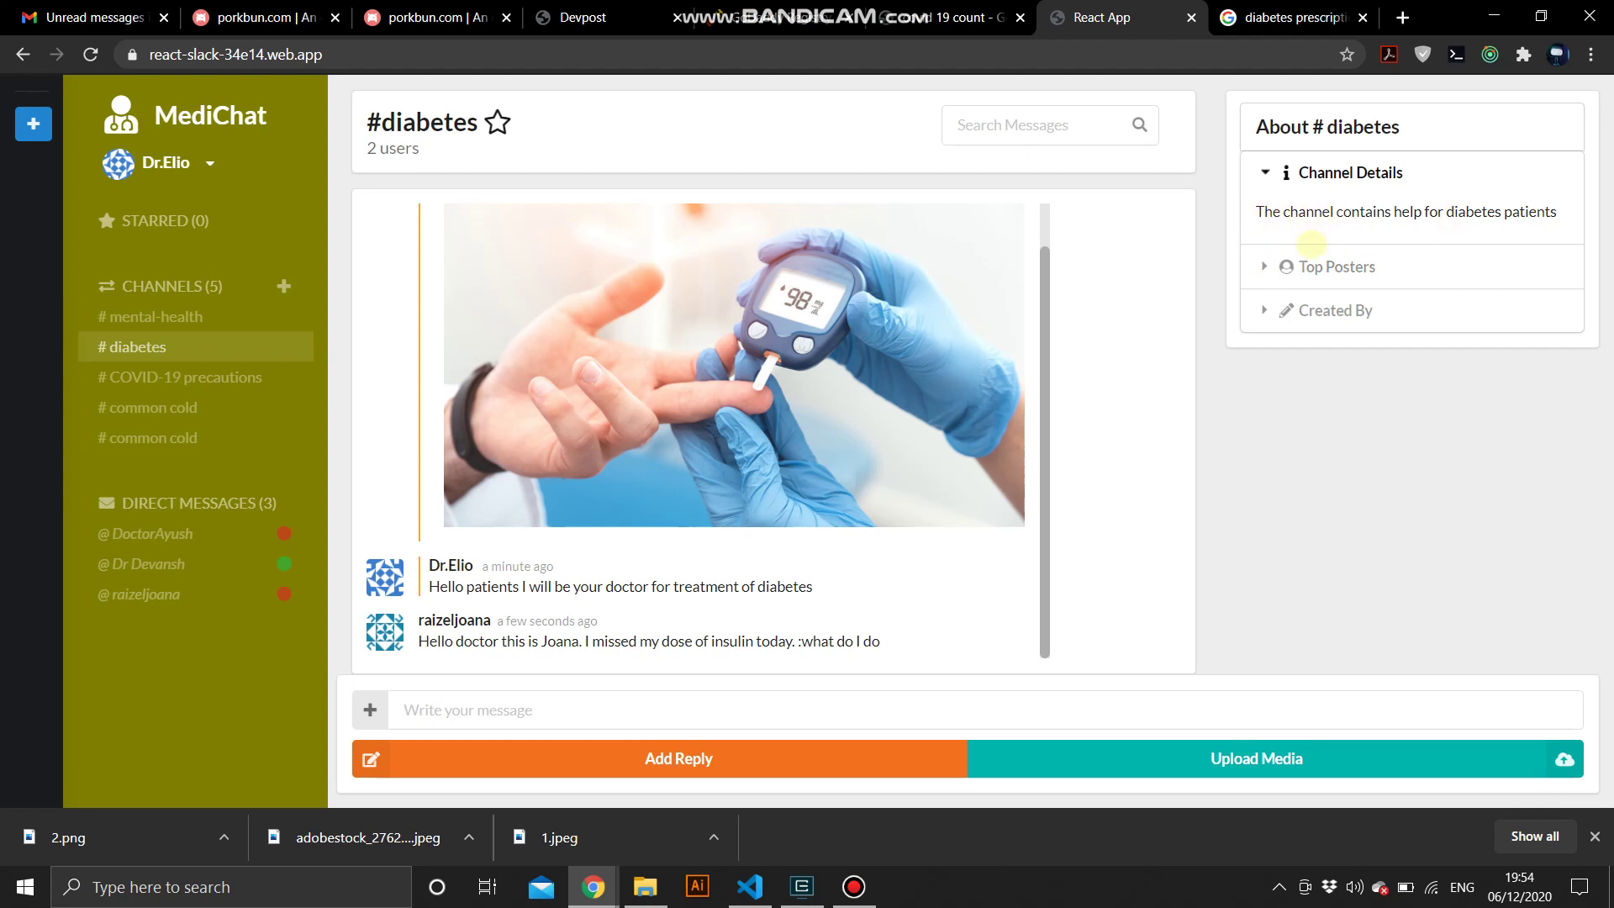
- Check Top Posters and Created By for #diabetes, glance at the Dr.Elio menu, then bring up the colour settings
{"action": "left_click", "coordinate": [1263, 265]}
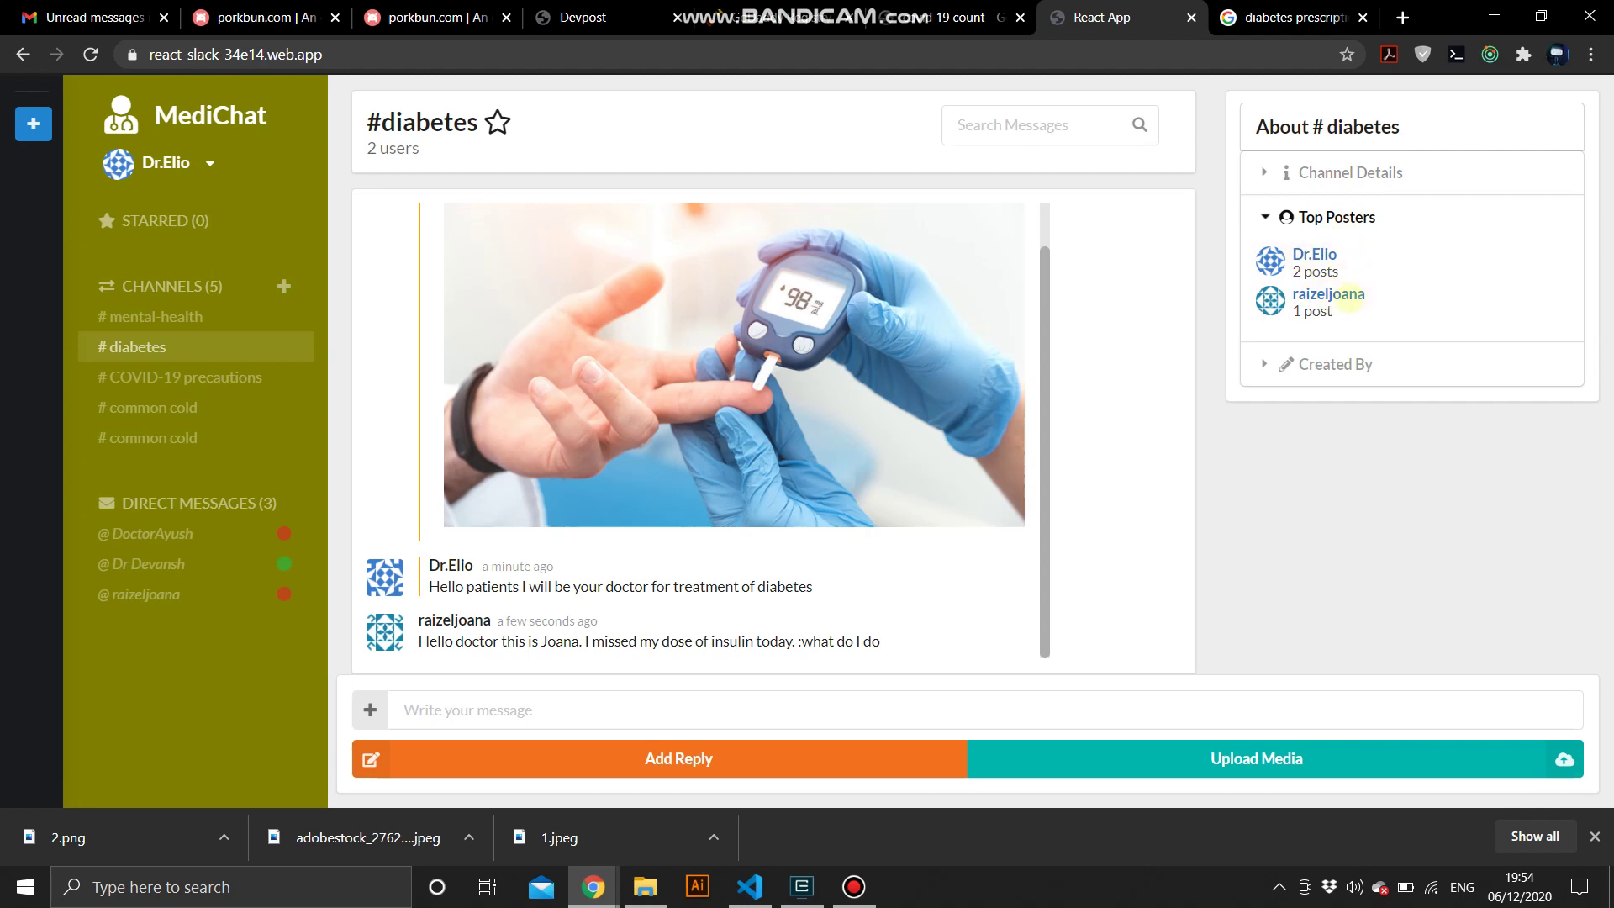
{"action": "left_click", "coordinate": [1265, 364]}
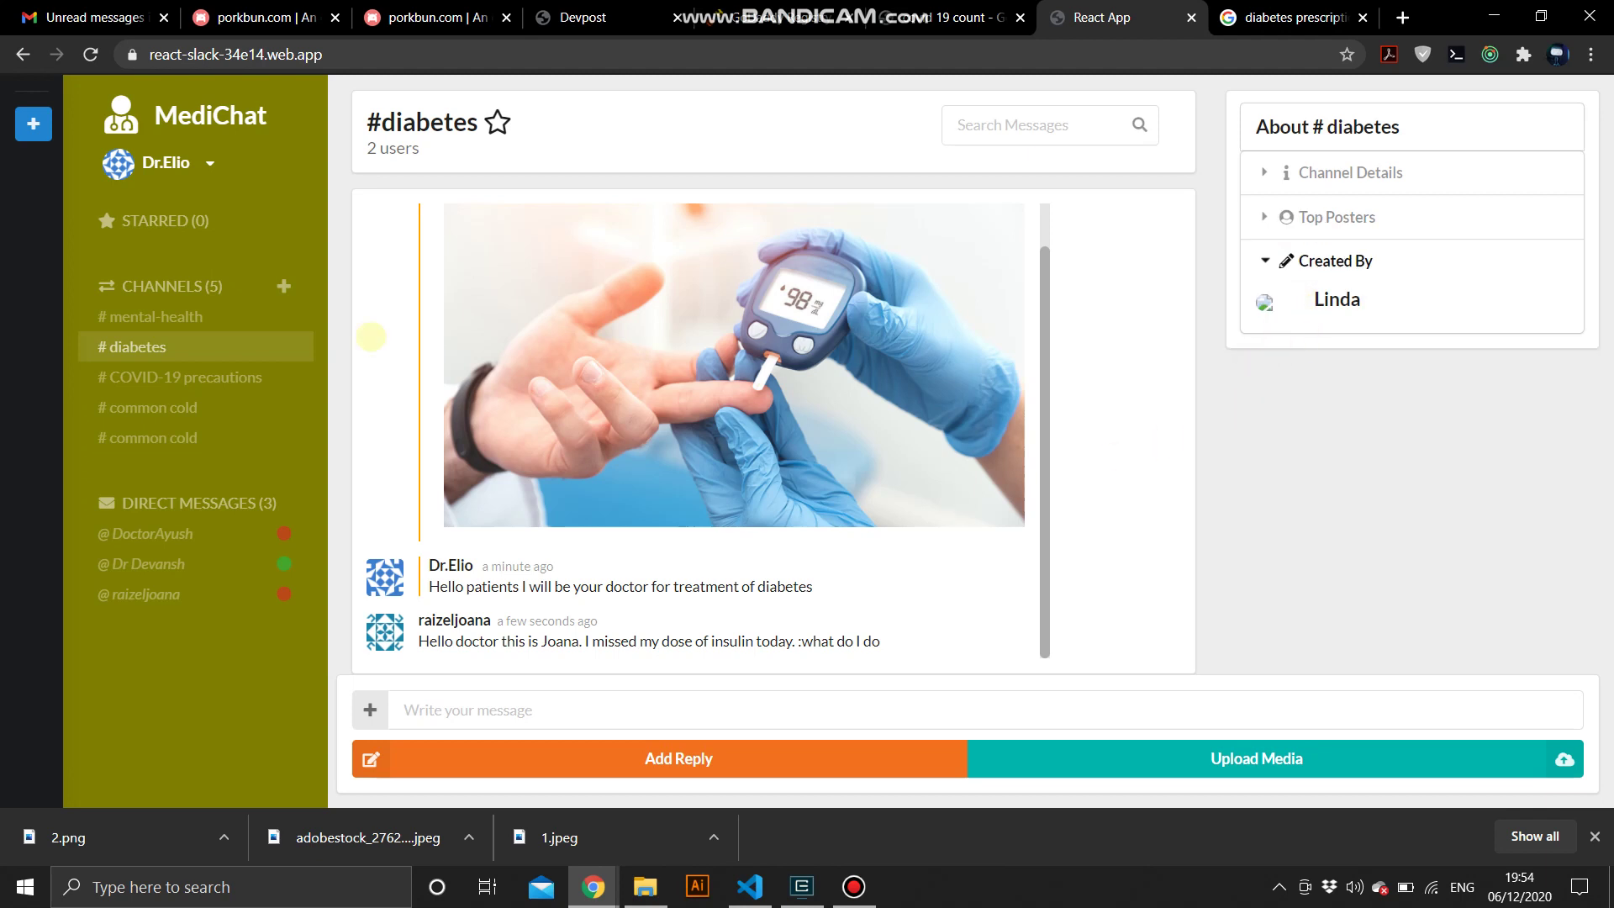
{"action": "left_click", "coordinate": [206, 165]}
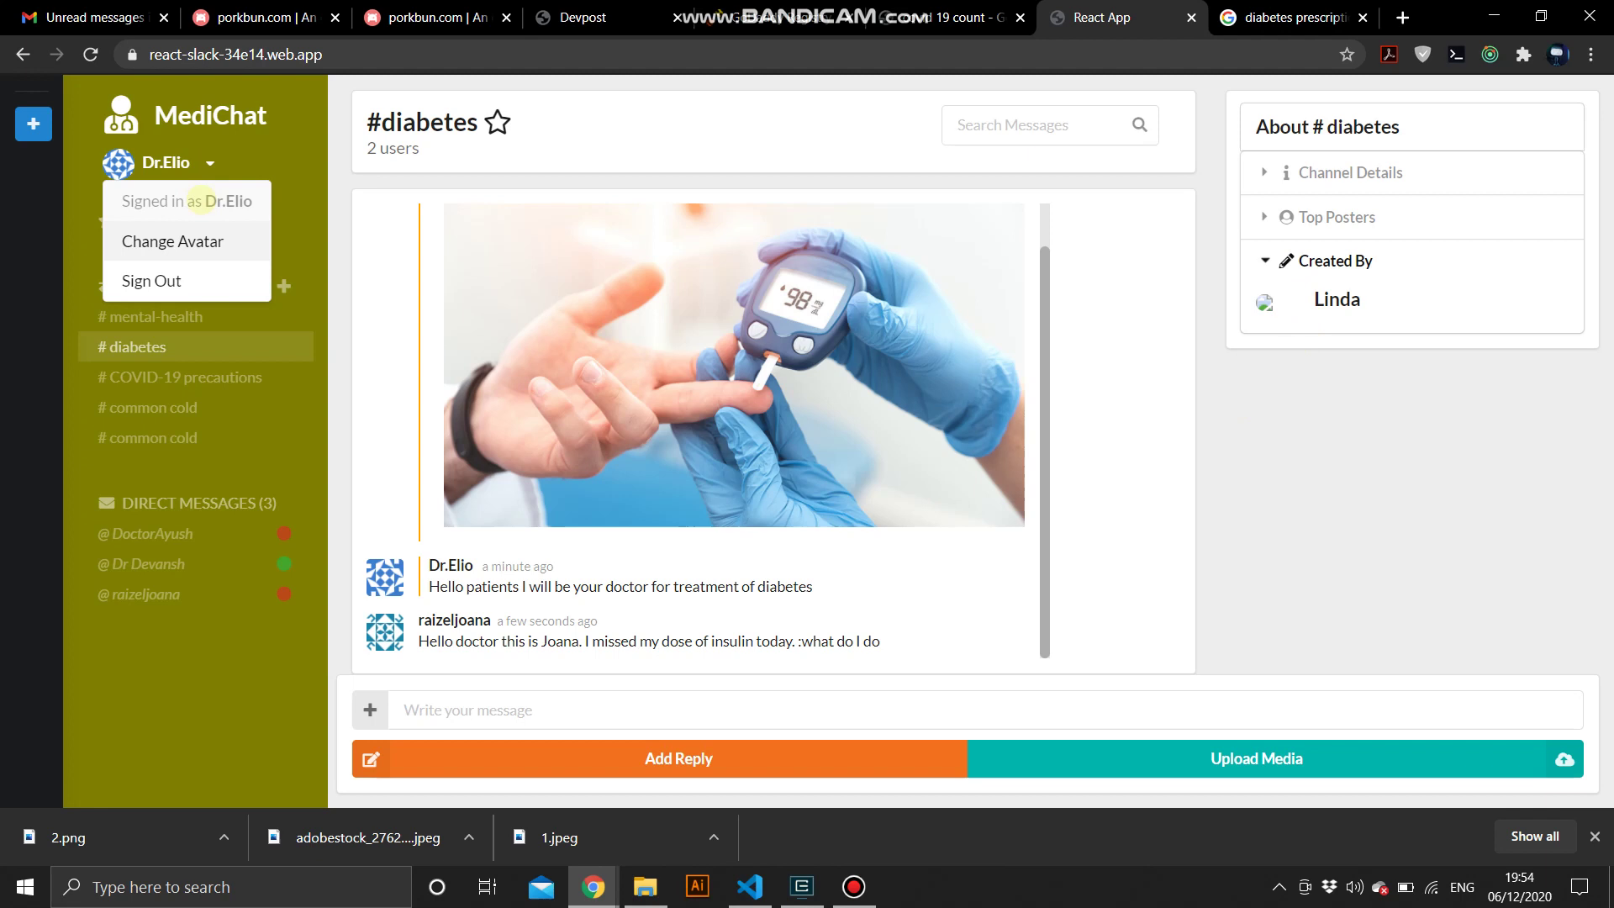
{"action": "left_click", "coordinate": [258, 137]}
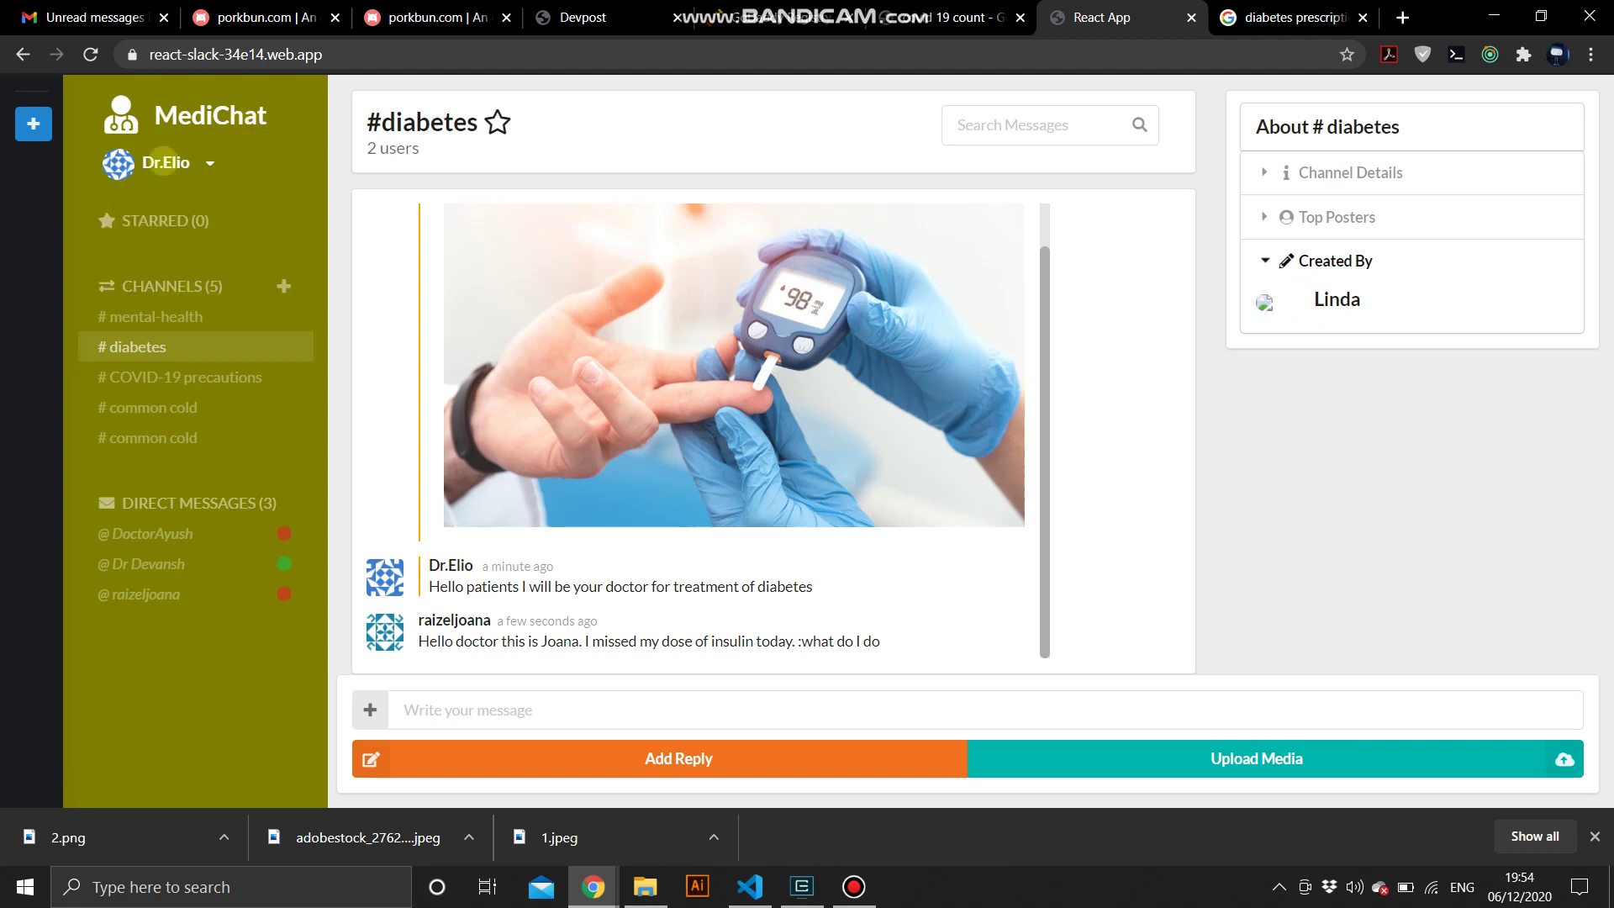
{"action": "left_click", "coordinate": [35, 125]}
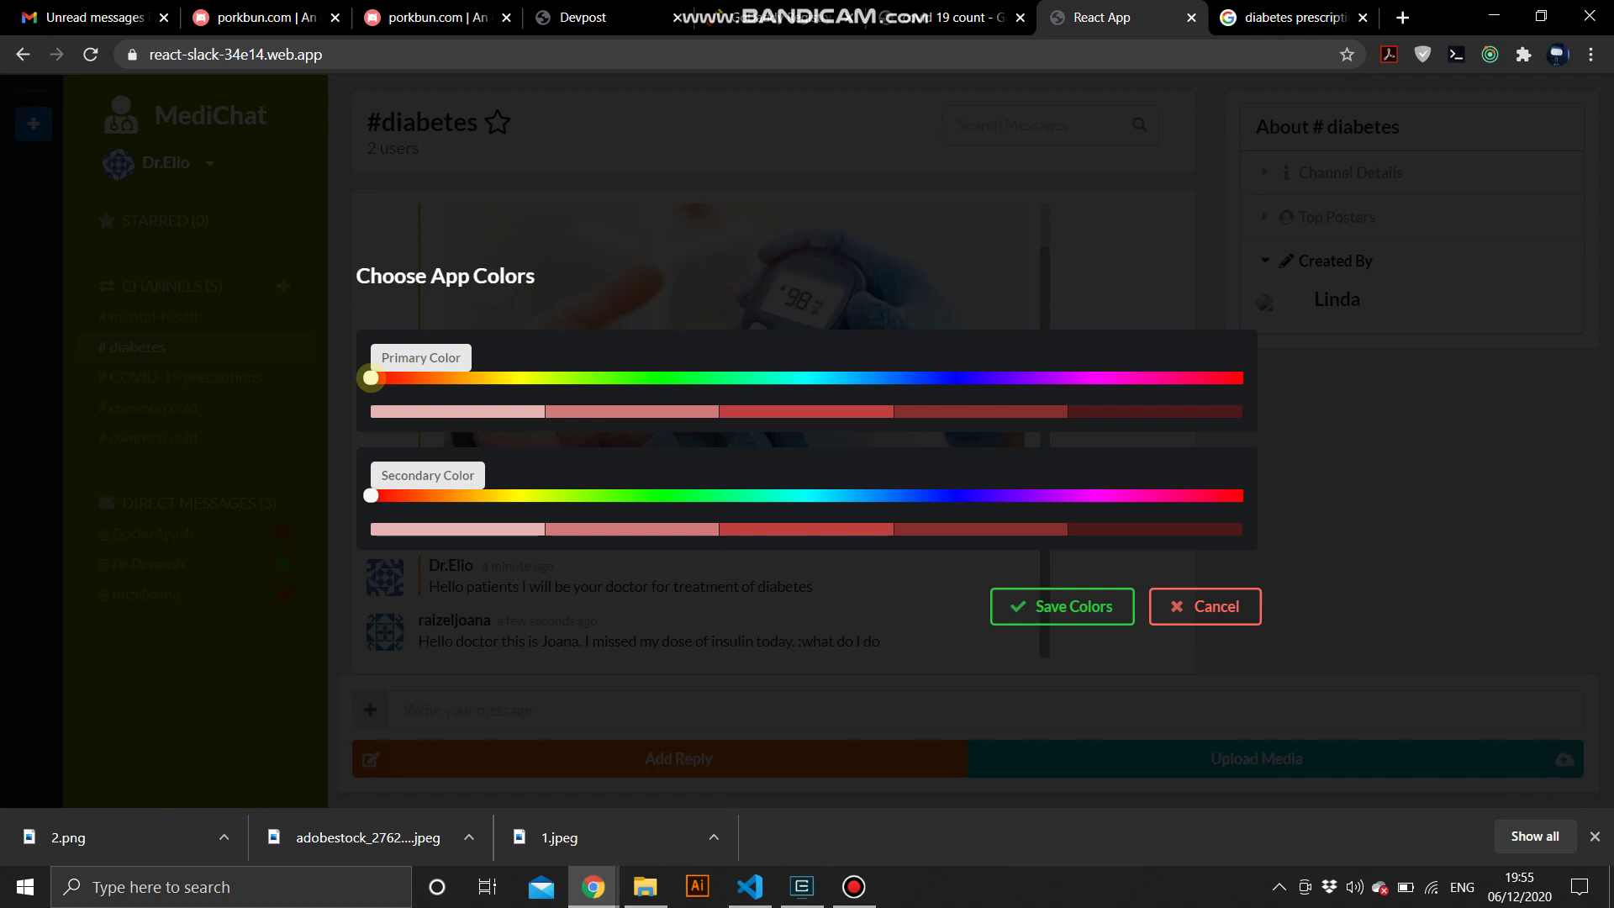
{"action": "left_click_drag", "start_coordinate": [372, 377], "coordinate": [811, 390]}
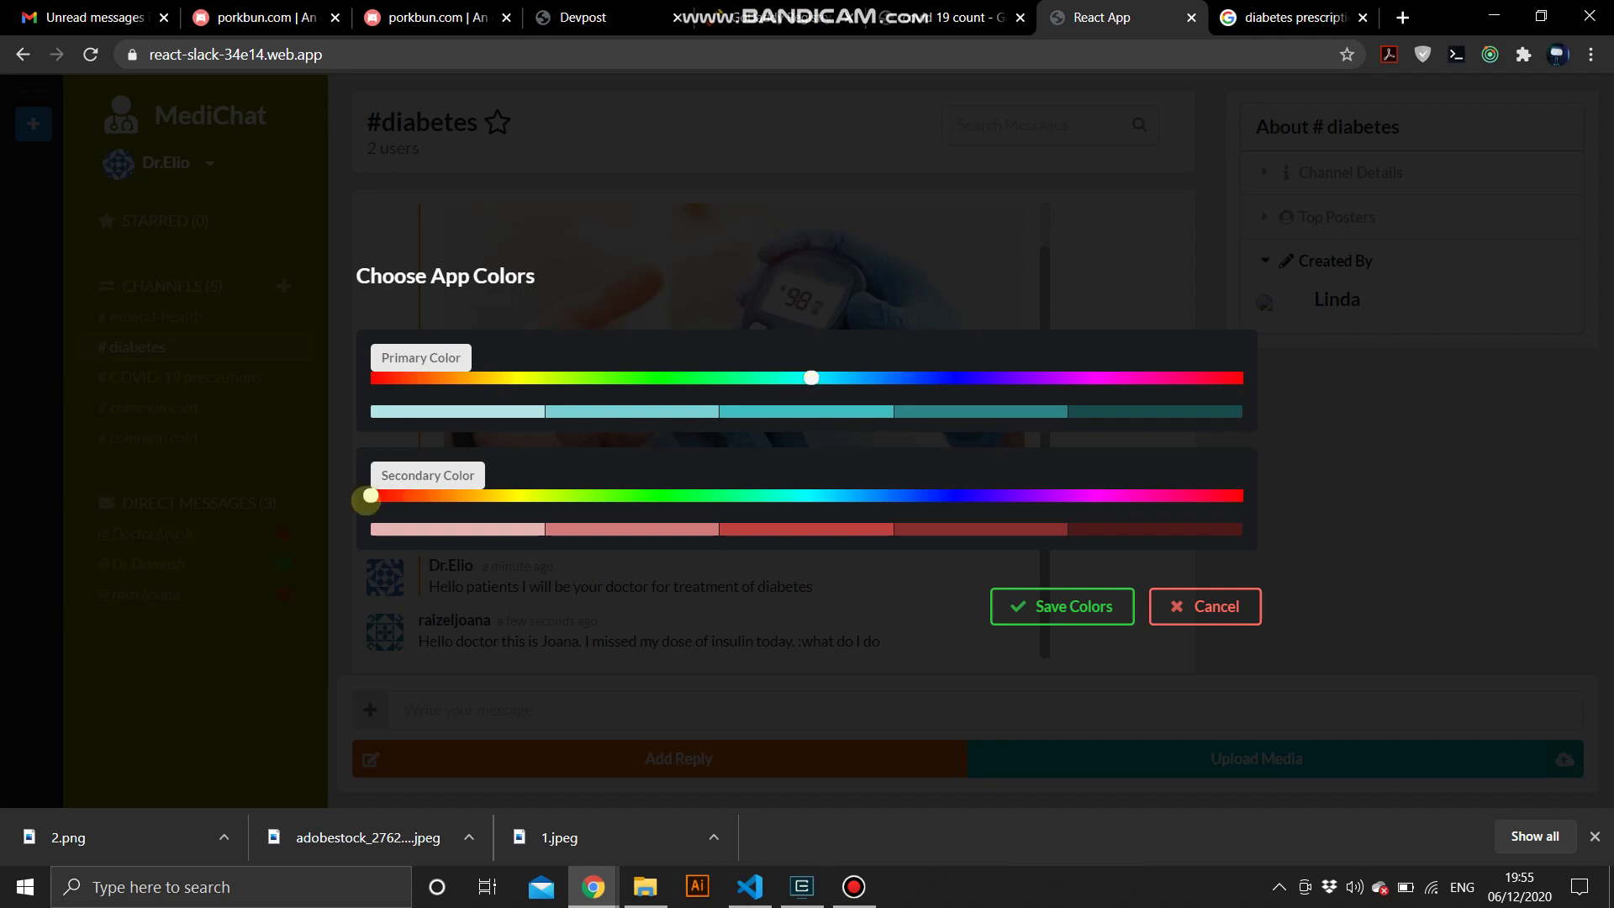
{"action": "left_click_drag", "start_coordinate": [371, 496], "coordinate": [1138, 505]}
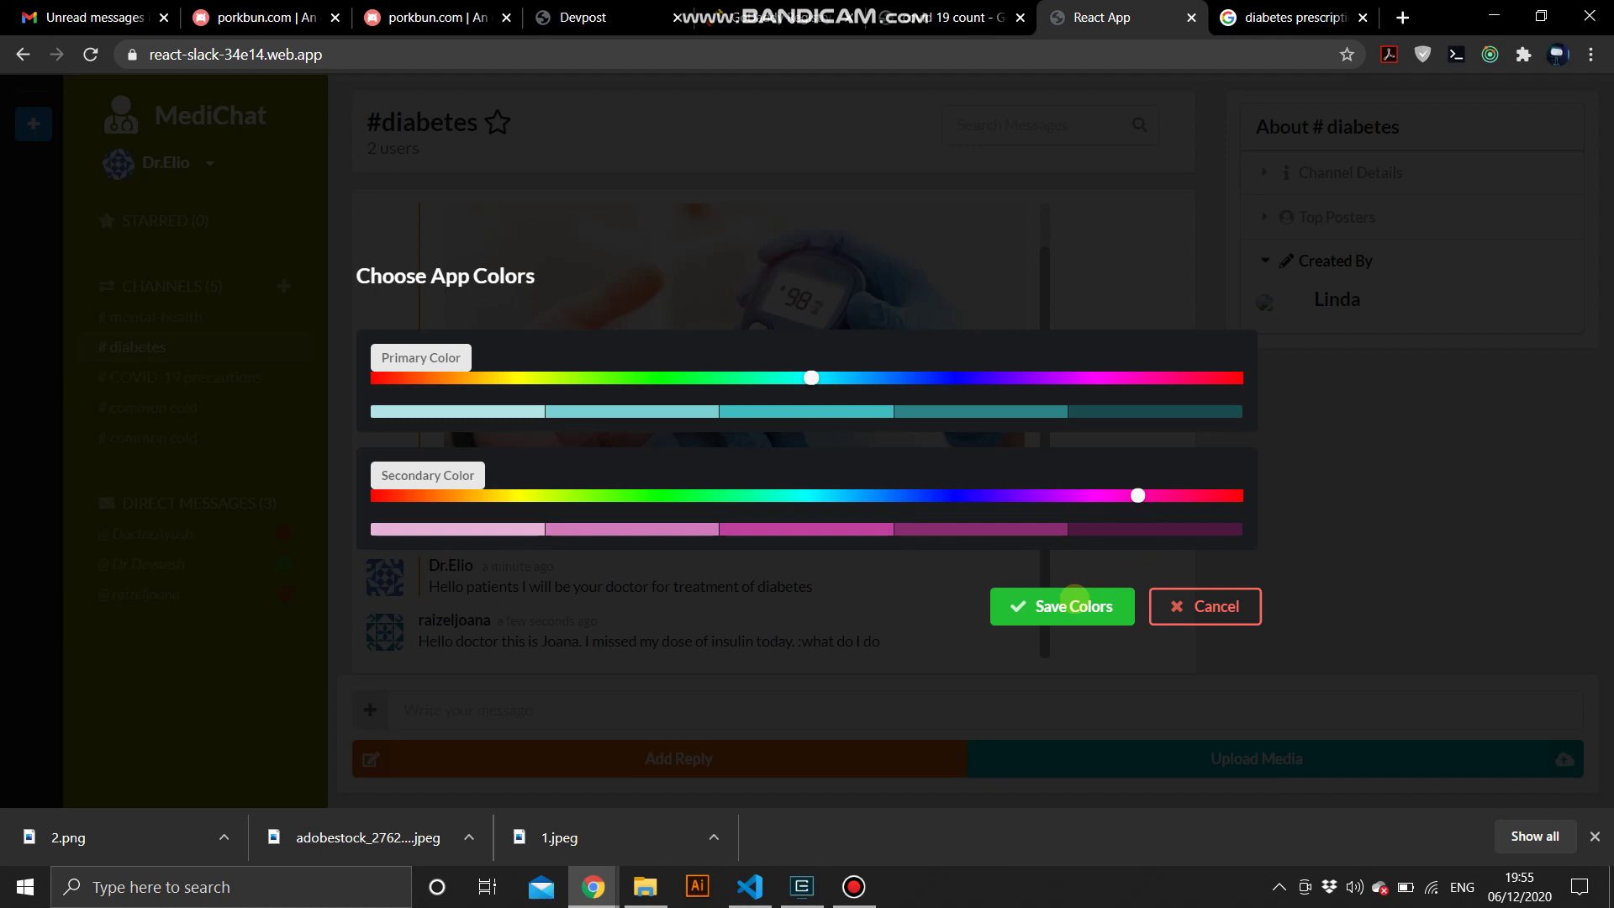
{"action": "left_click", "coordinate": [1073, 603]}
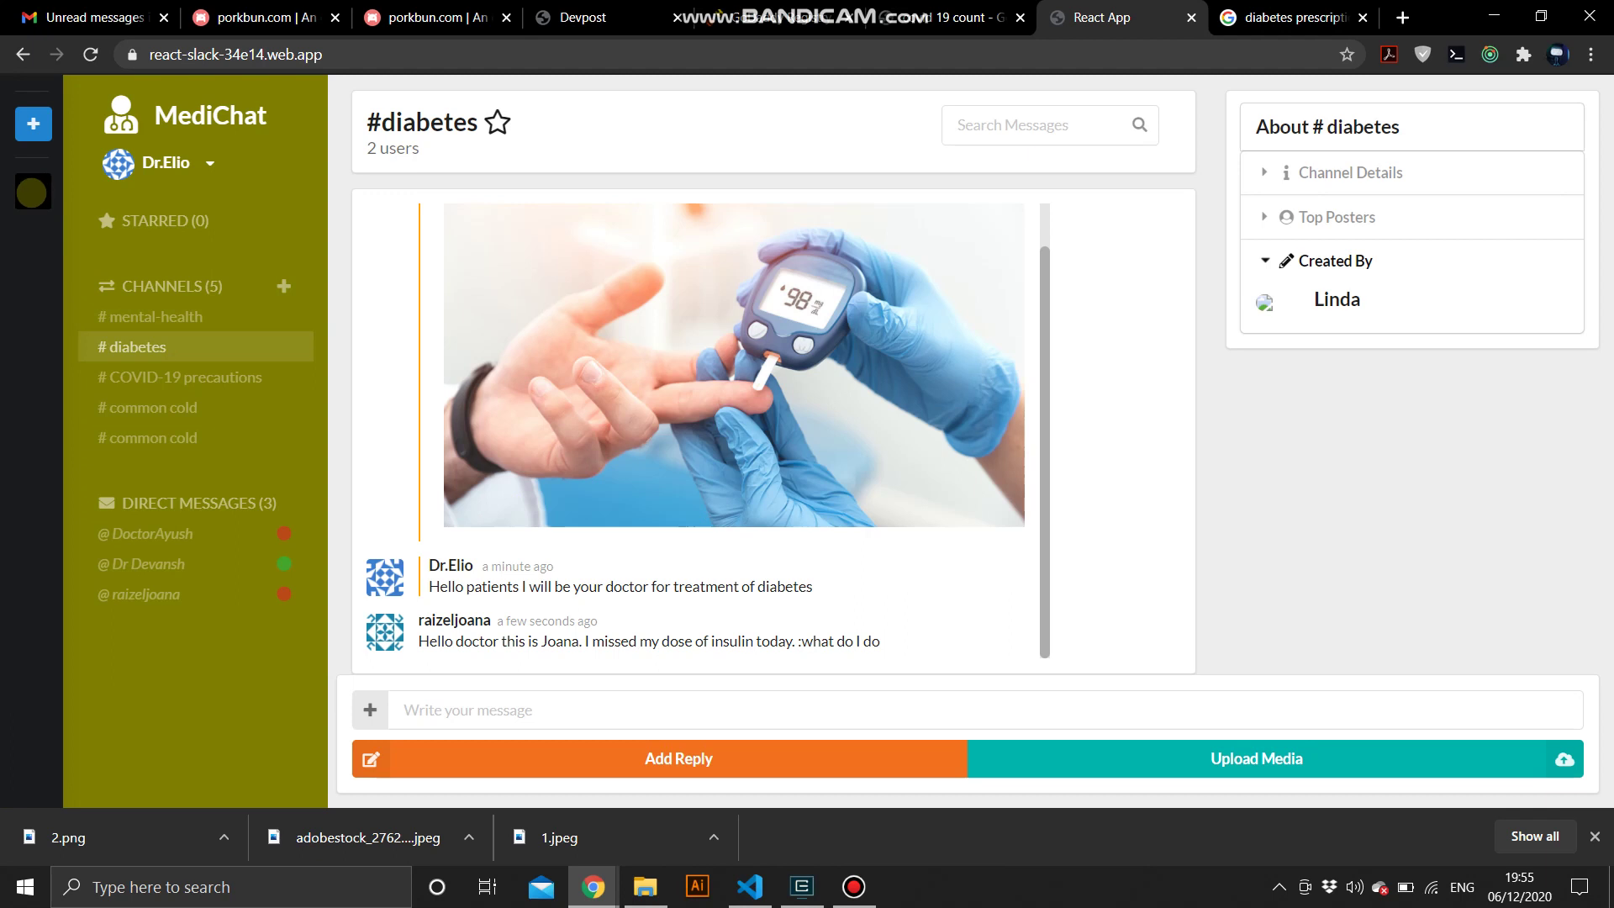
{"action": "left_click", "coordinate": [32, 192]}
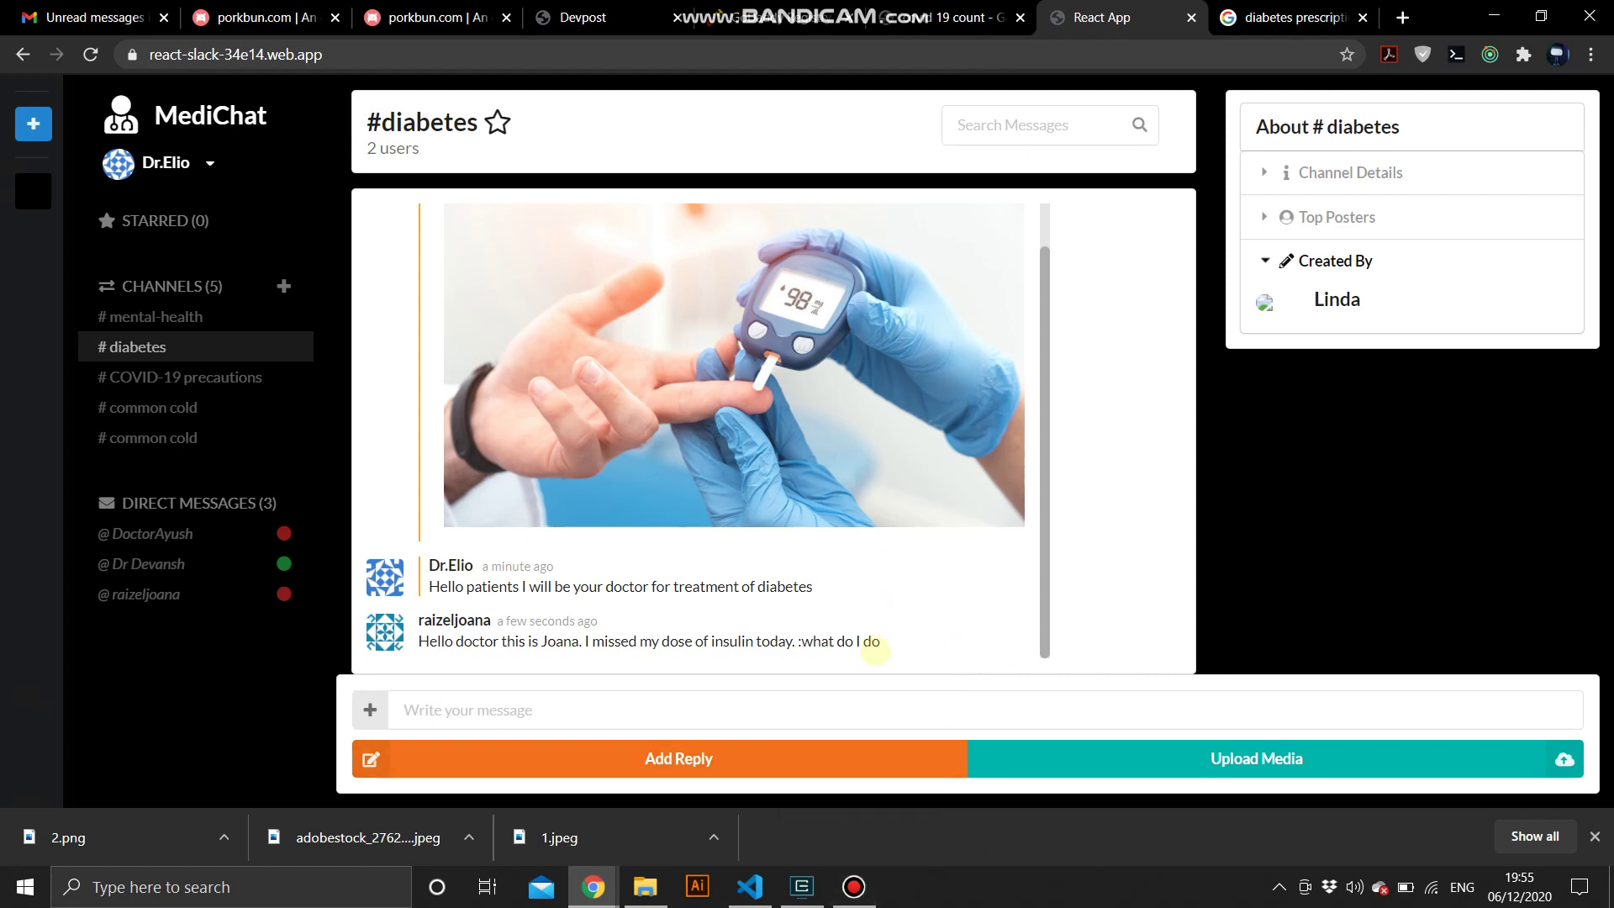
{"action": "left_click", "coordinate": [161, 593]}
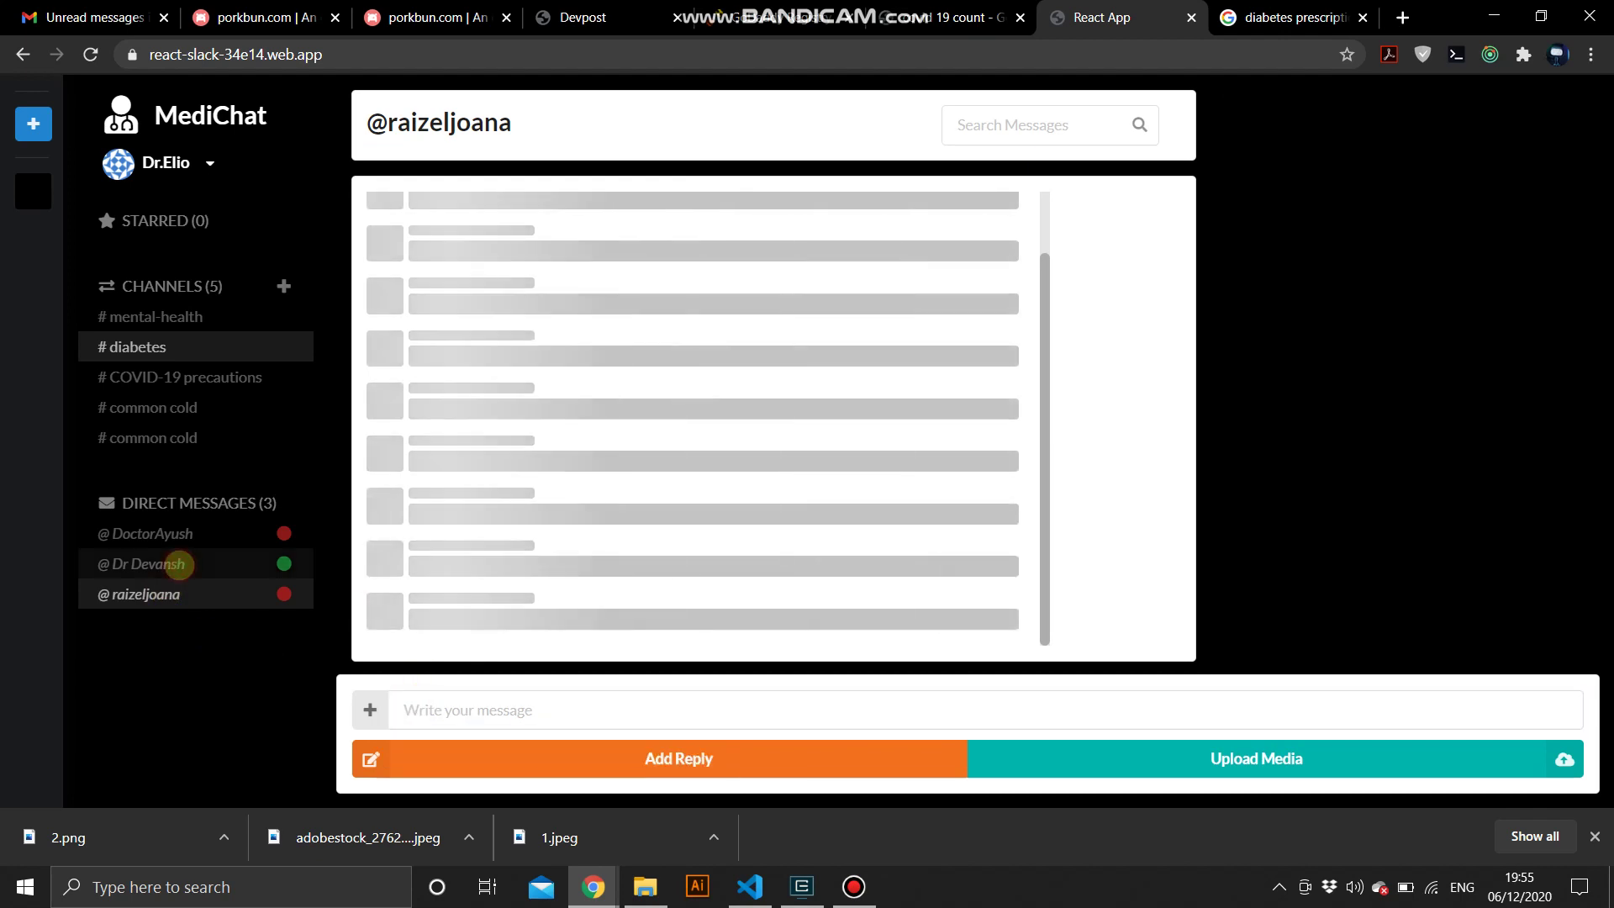
- Send 'hello doctor' in the private chat with the diabetes doctor
{"action": "left_click", "coordinate": [172, 564]}
{"action": "left_click", "coordinate": [444, 707]}
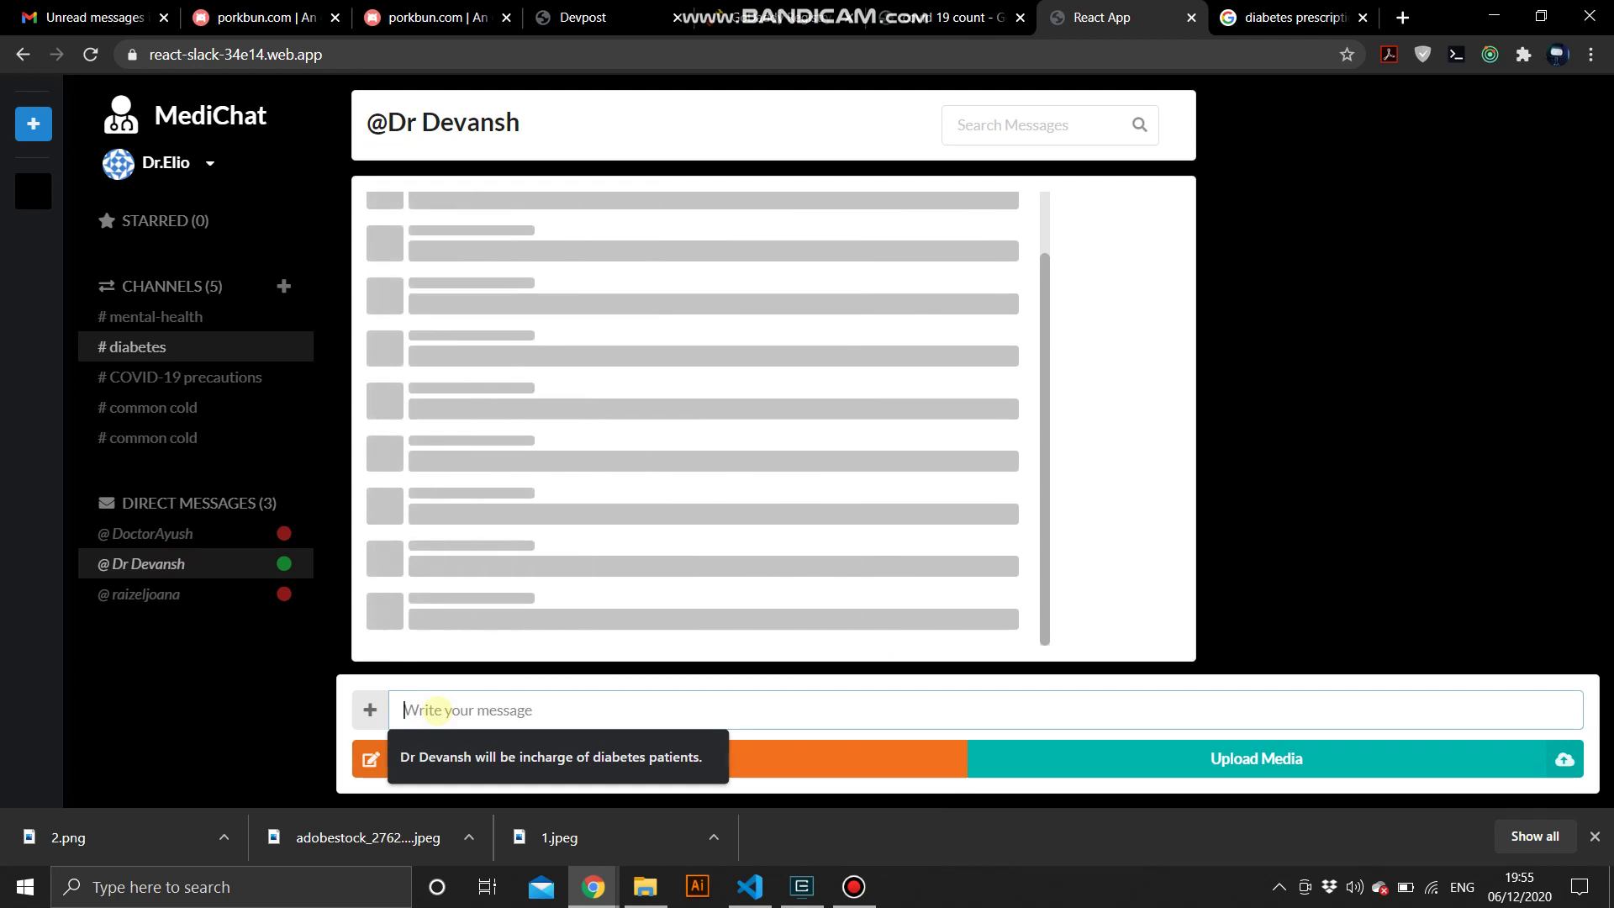
{"action": "type", "text": "hello"}
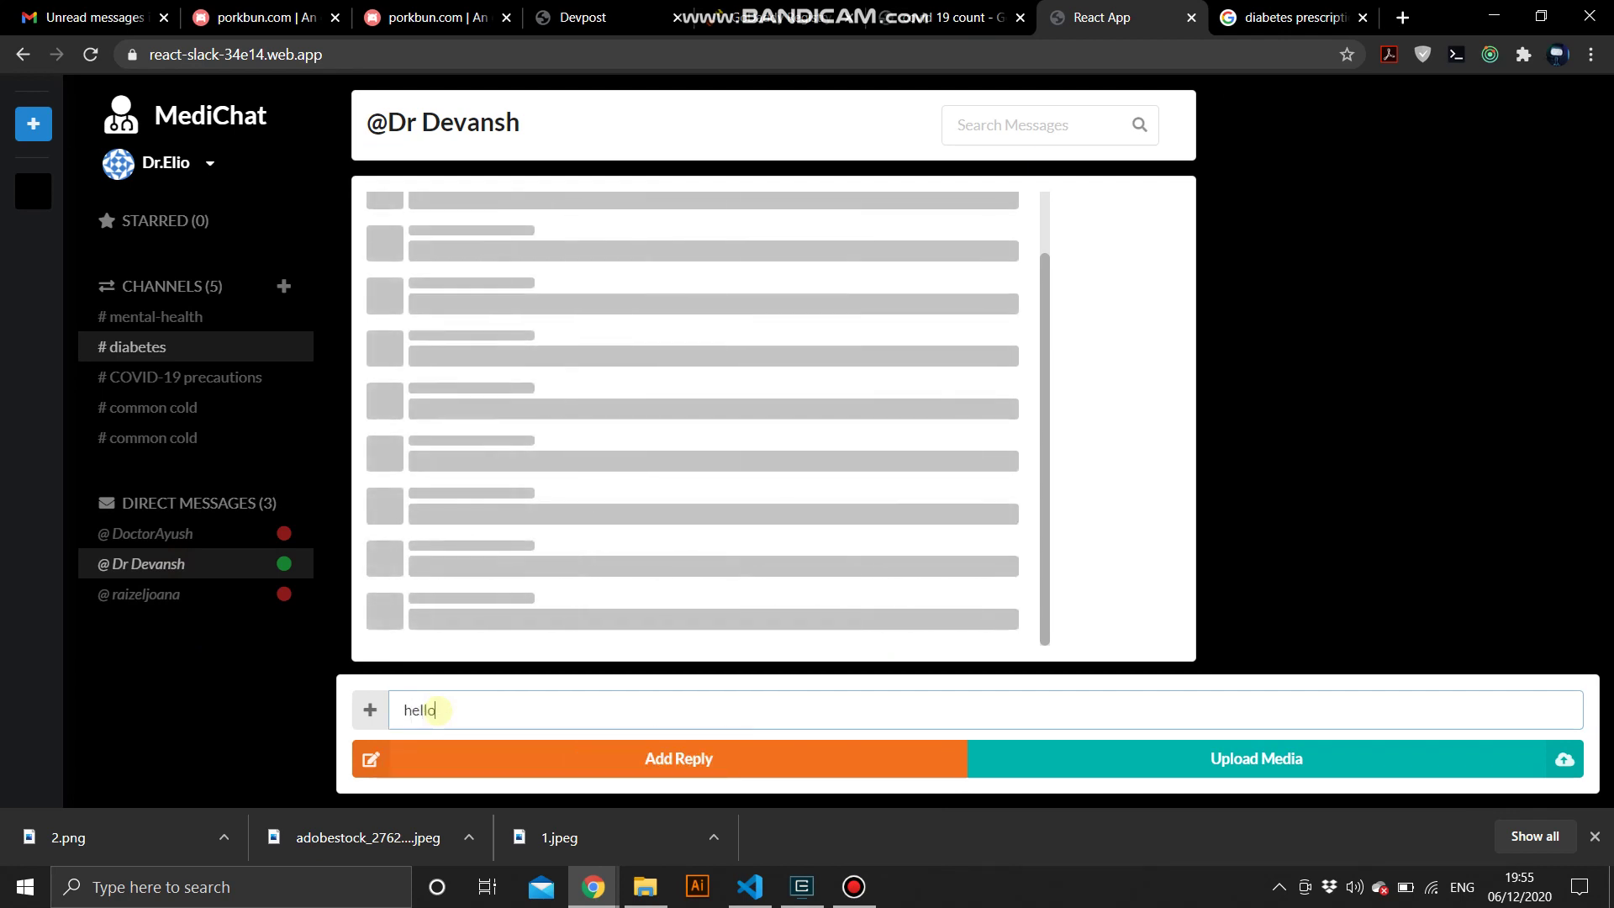
{"action": "type", "text": " doctor"}
{"action": "left_click", "coordinate": [542, 754]}
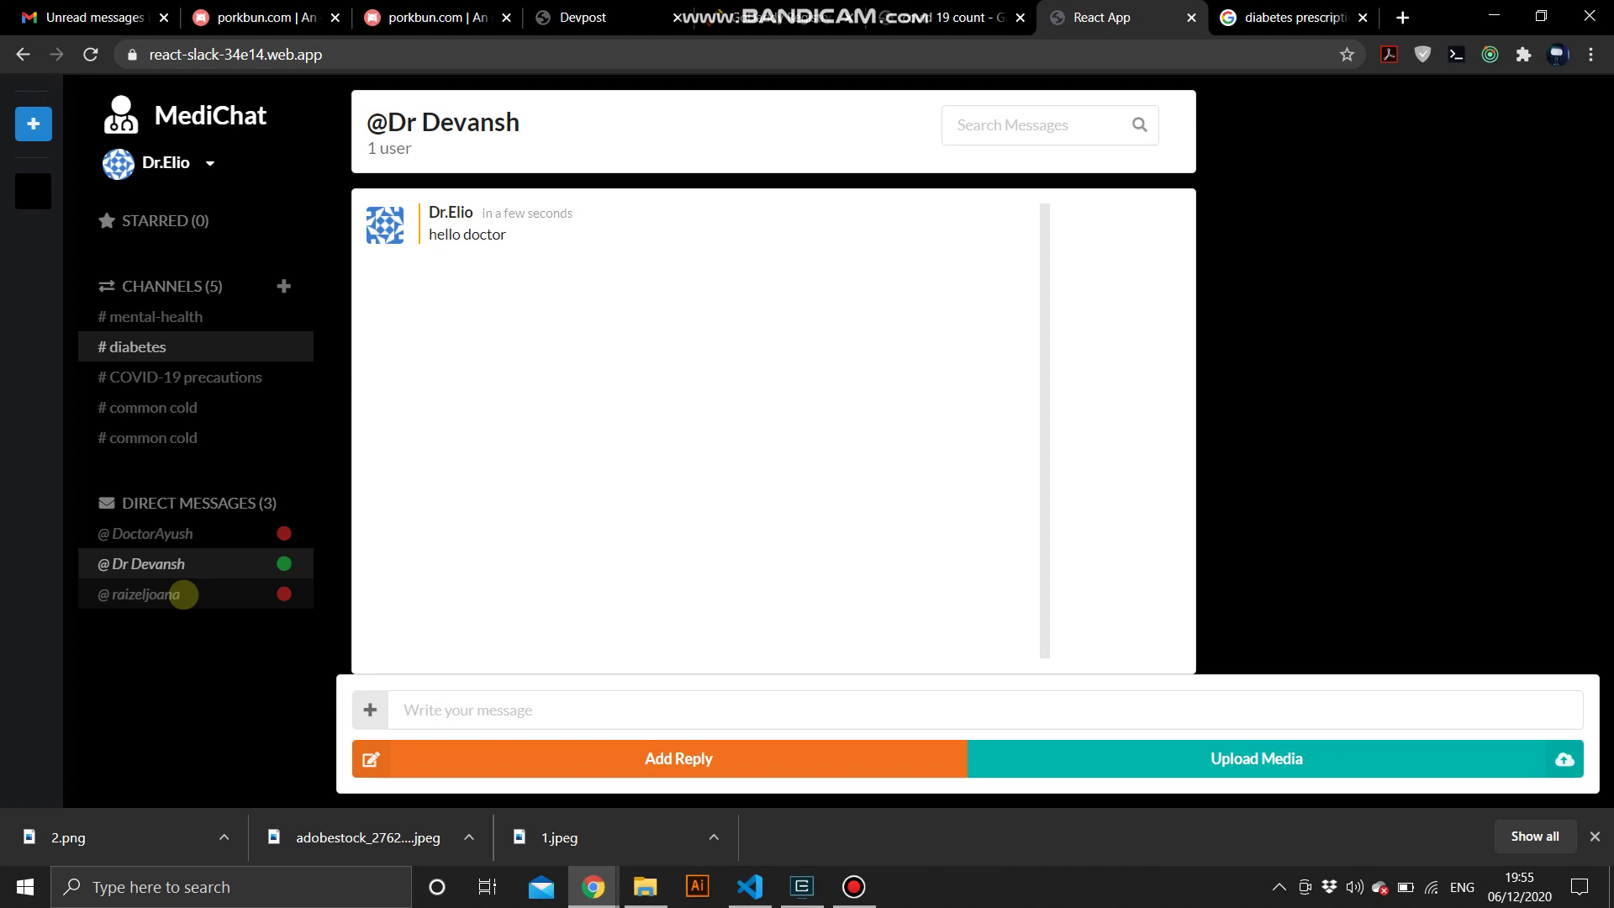
- Return to the patient's private conversation, then switch to the Devpost submission page
{"action": "left_click", "coordinate": [183, 595]}
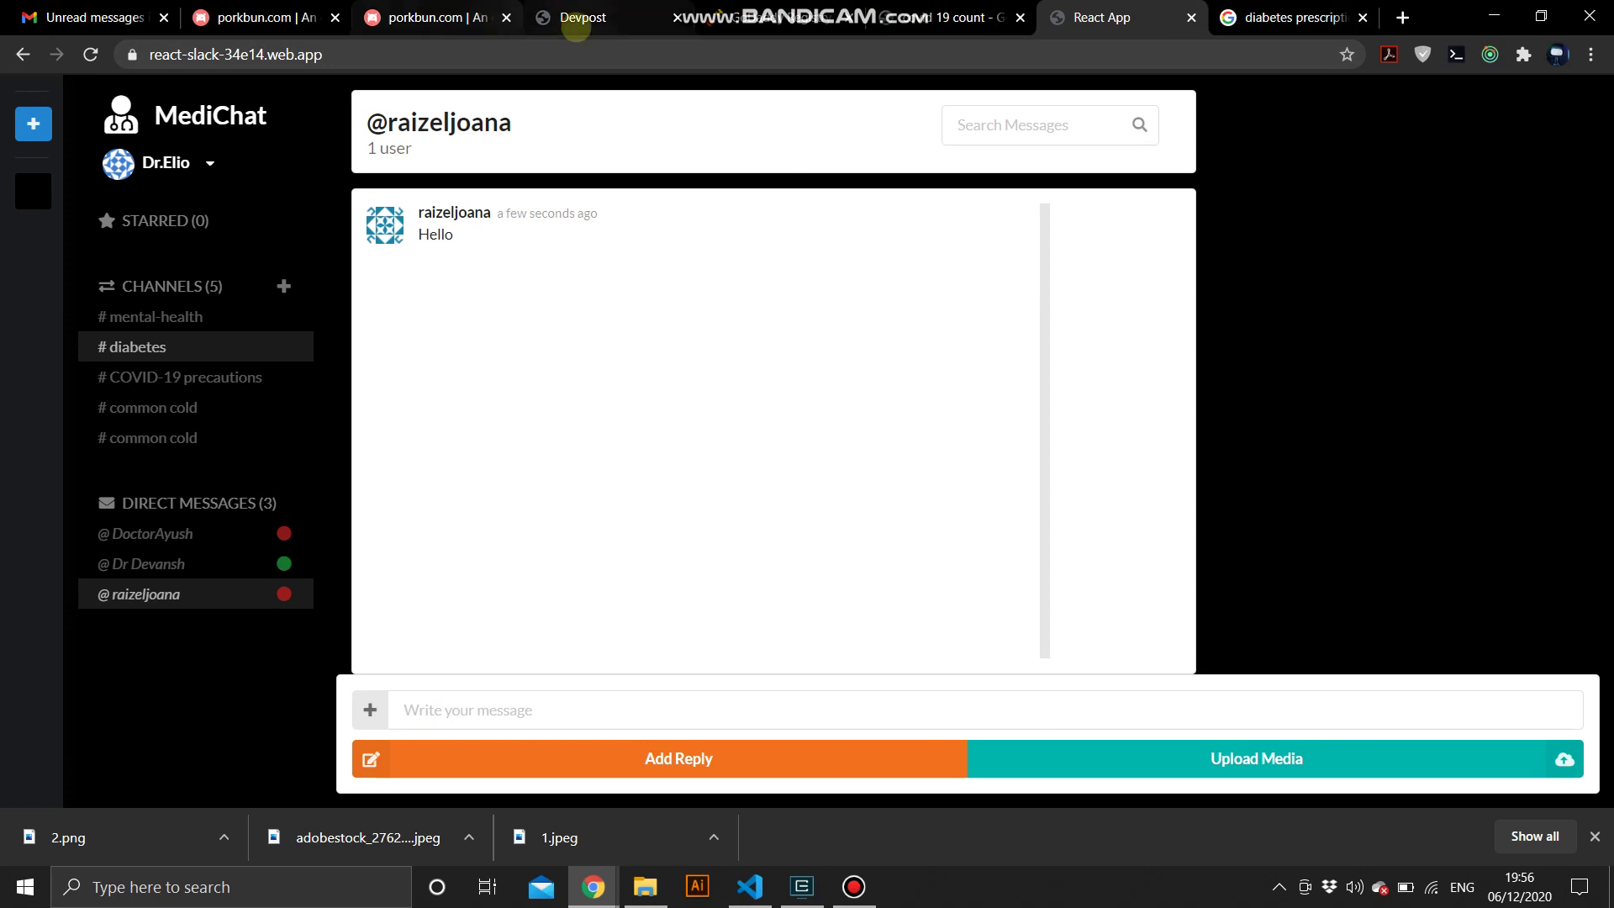
{"action": "left_click", "coordinate": [576, 17]}
{"action": "scroll", "coordinate": [558, 188], "scroll_direction": "up", "scroll_amount": 3}
{"action": "scroll", "coordinate": [558, 189], "scroll_direction": "up", "scroll_amount": 5}
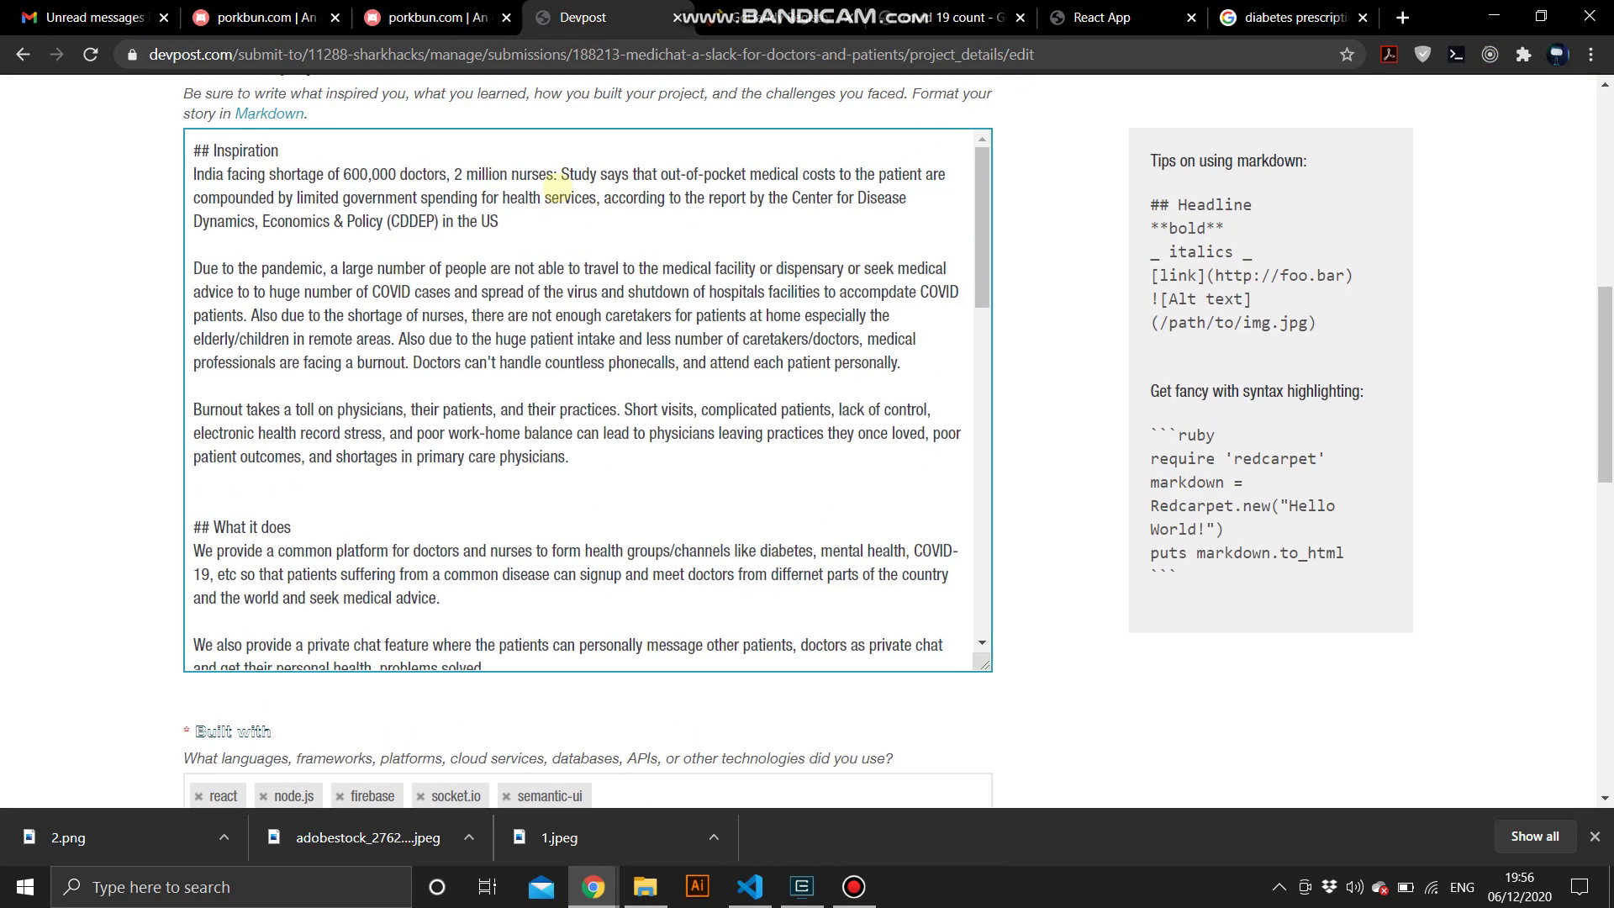
{"action": "scroll", "coordinate": [557, 188], "scroll_direction": "up", "scroll_amount": 2}
{"action": "scroll", "coordinate": [557, 188], "scroll_direction": "down", "scroll_amount": 1}
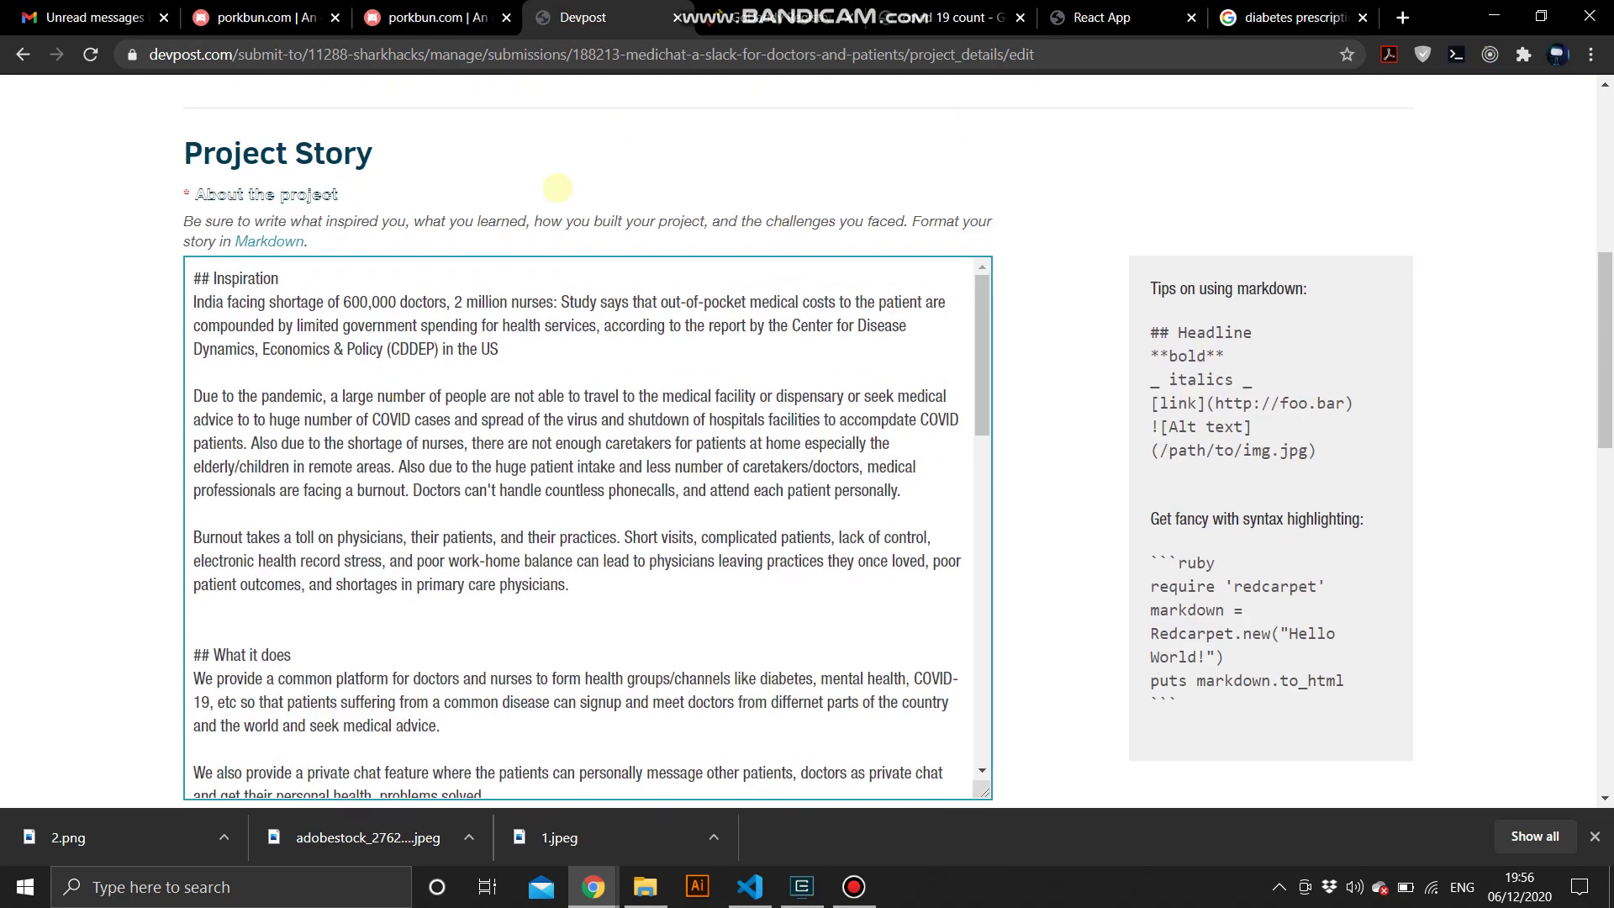
{"action": "scroll", "coordinate": [552, 188], "scroll_direction": "down", "scroll_amount": 1}
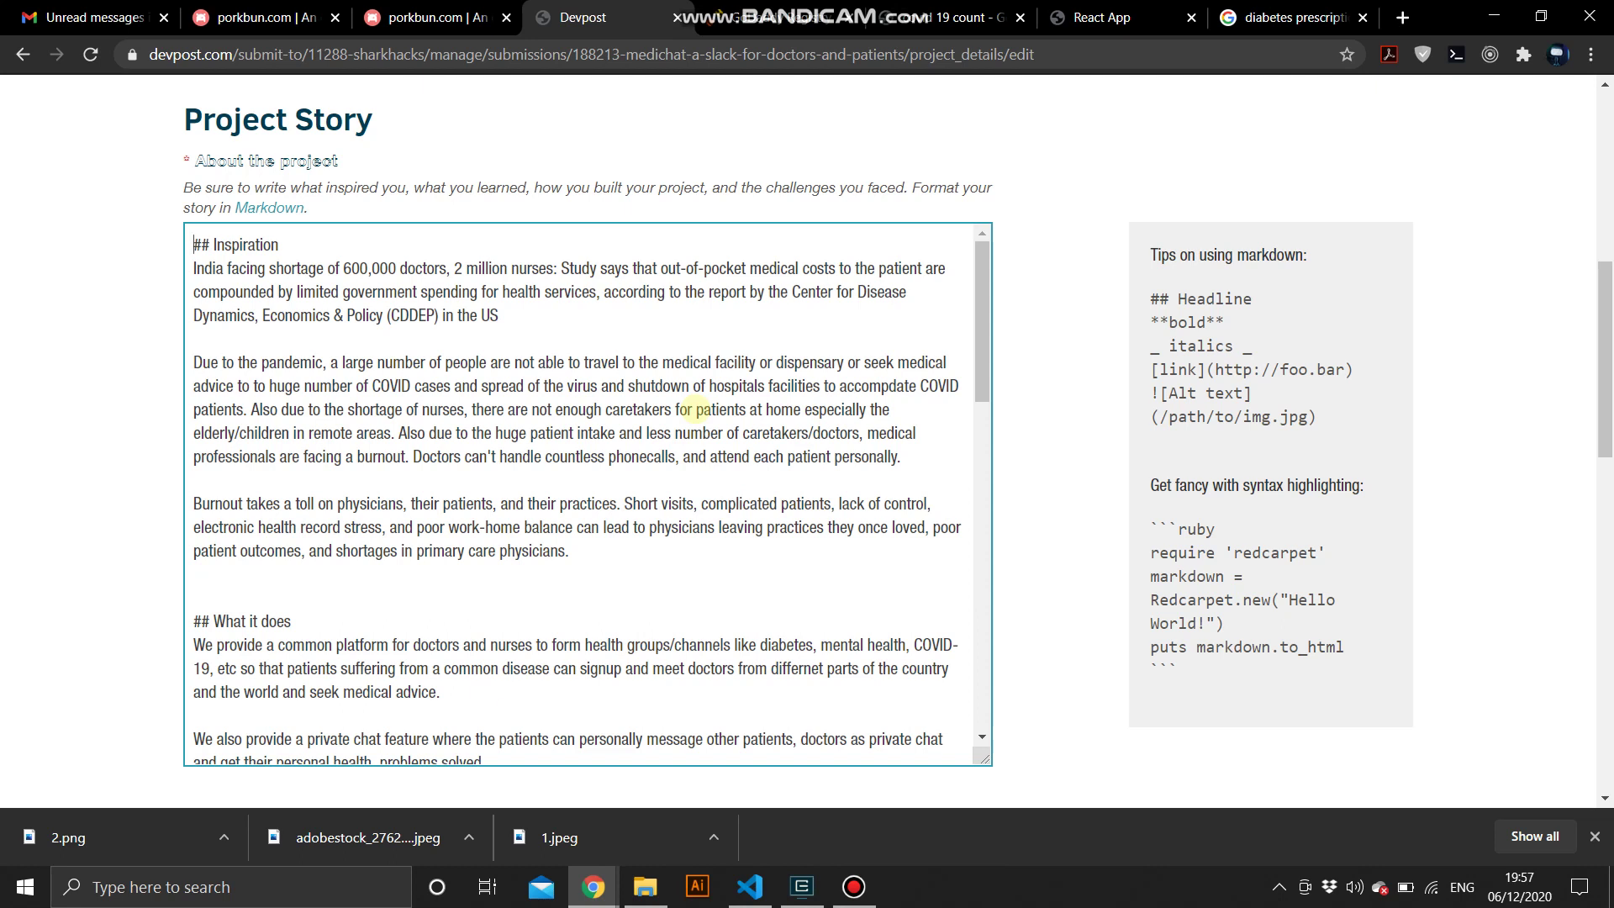
{"action": "scroll", "coordinate": [566, 584], "scroll_direction": "down", "scroll_amount": 3}
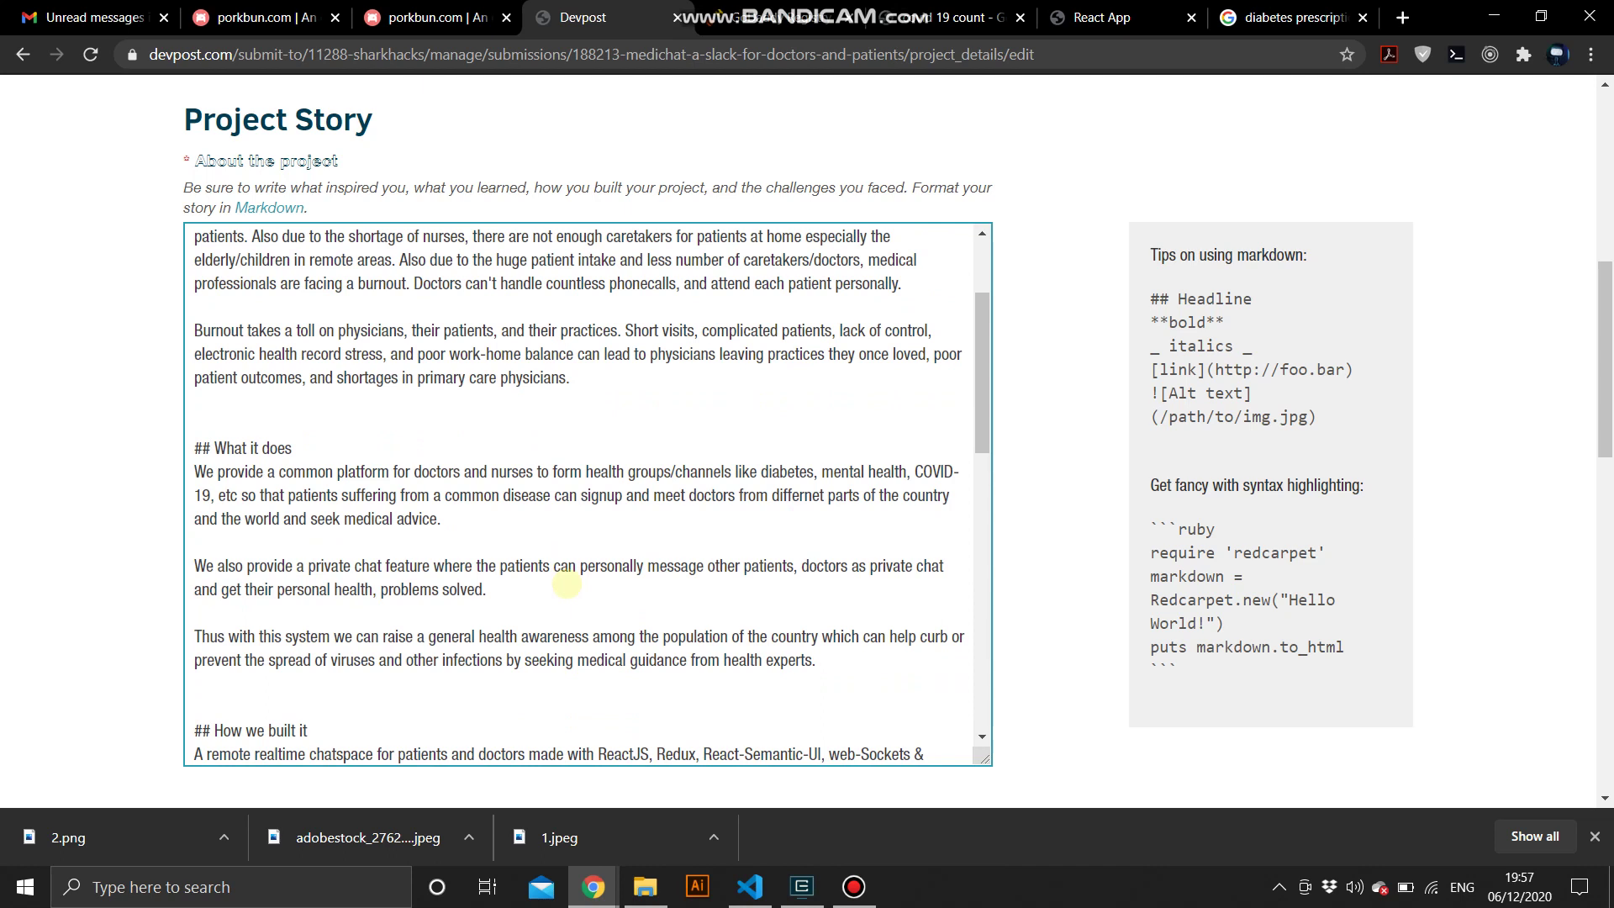
{"action": "scroll", "coordinate": [565, 583], "scroll_direction": "down", "scroll_amount": 2}
{"action": "scroll", "coordinate": [565, 586], "scroll_direction": "down", "scroll_amount": 2}
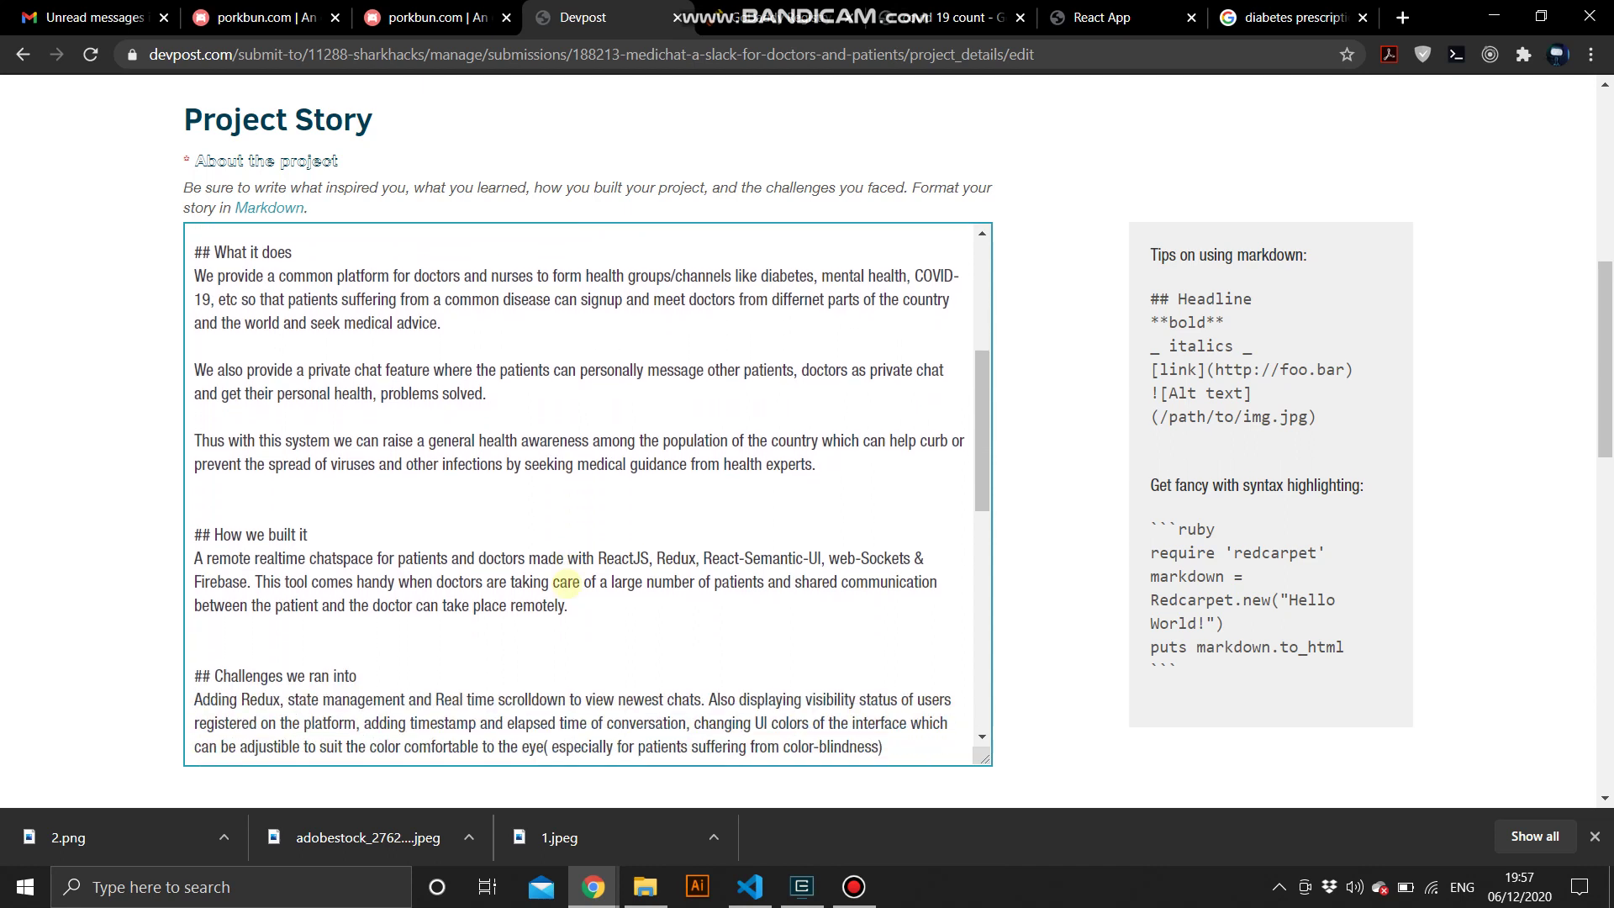
{"action": "scroll", "coordinate": [566, 585], "scroll_direction": "down", "scroll_amount": 2}
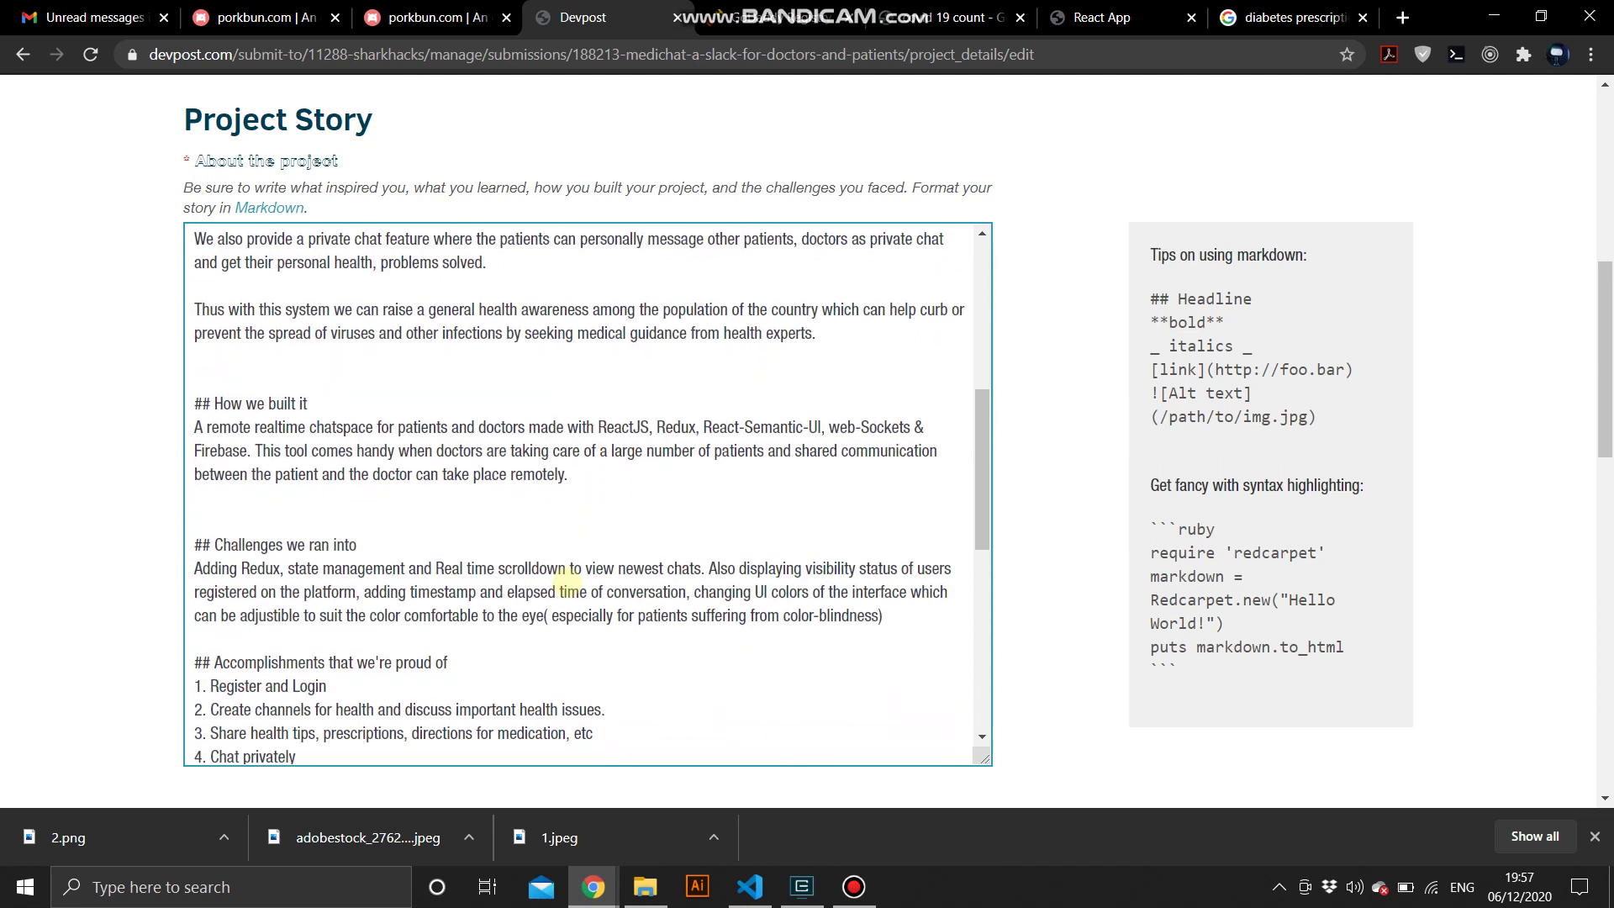
{"action": "scroll", "coordinate": [566, 584], "scroll_direction": "down", "scroll_amount": 4}
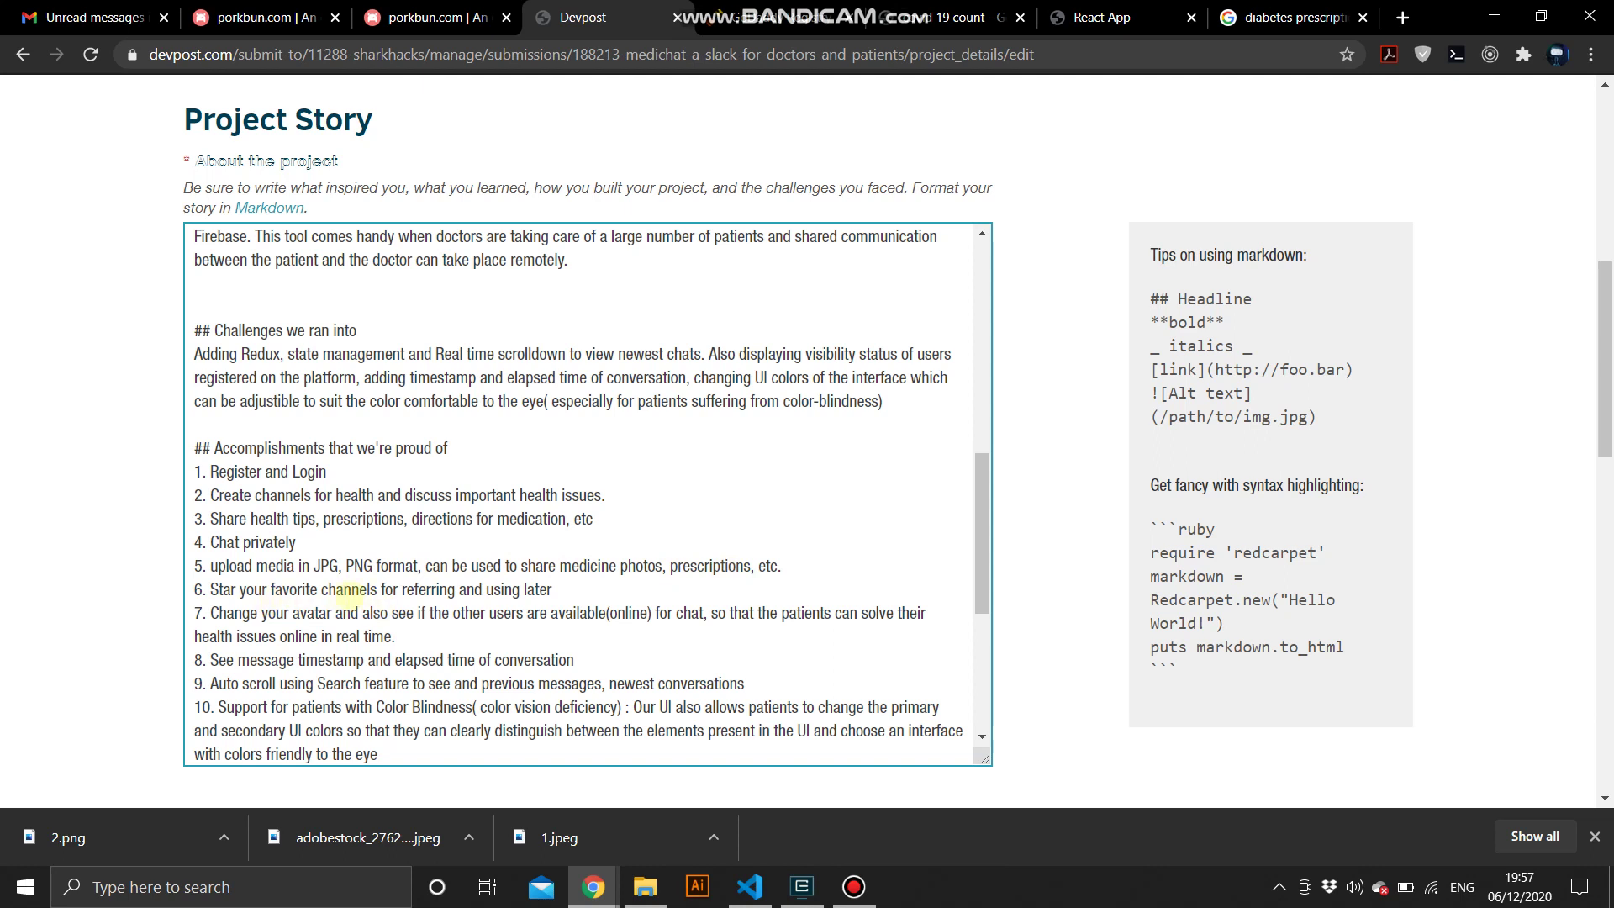
{"action": "left_click", "coordinate": [1088, 19]}
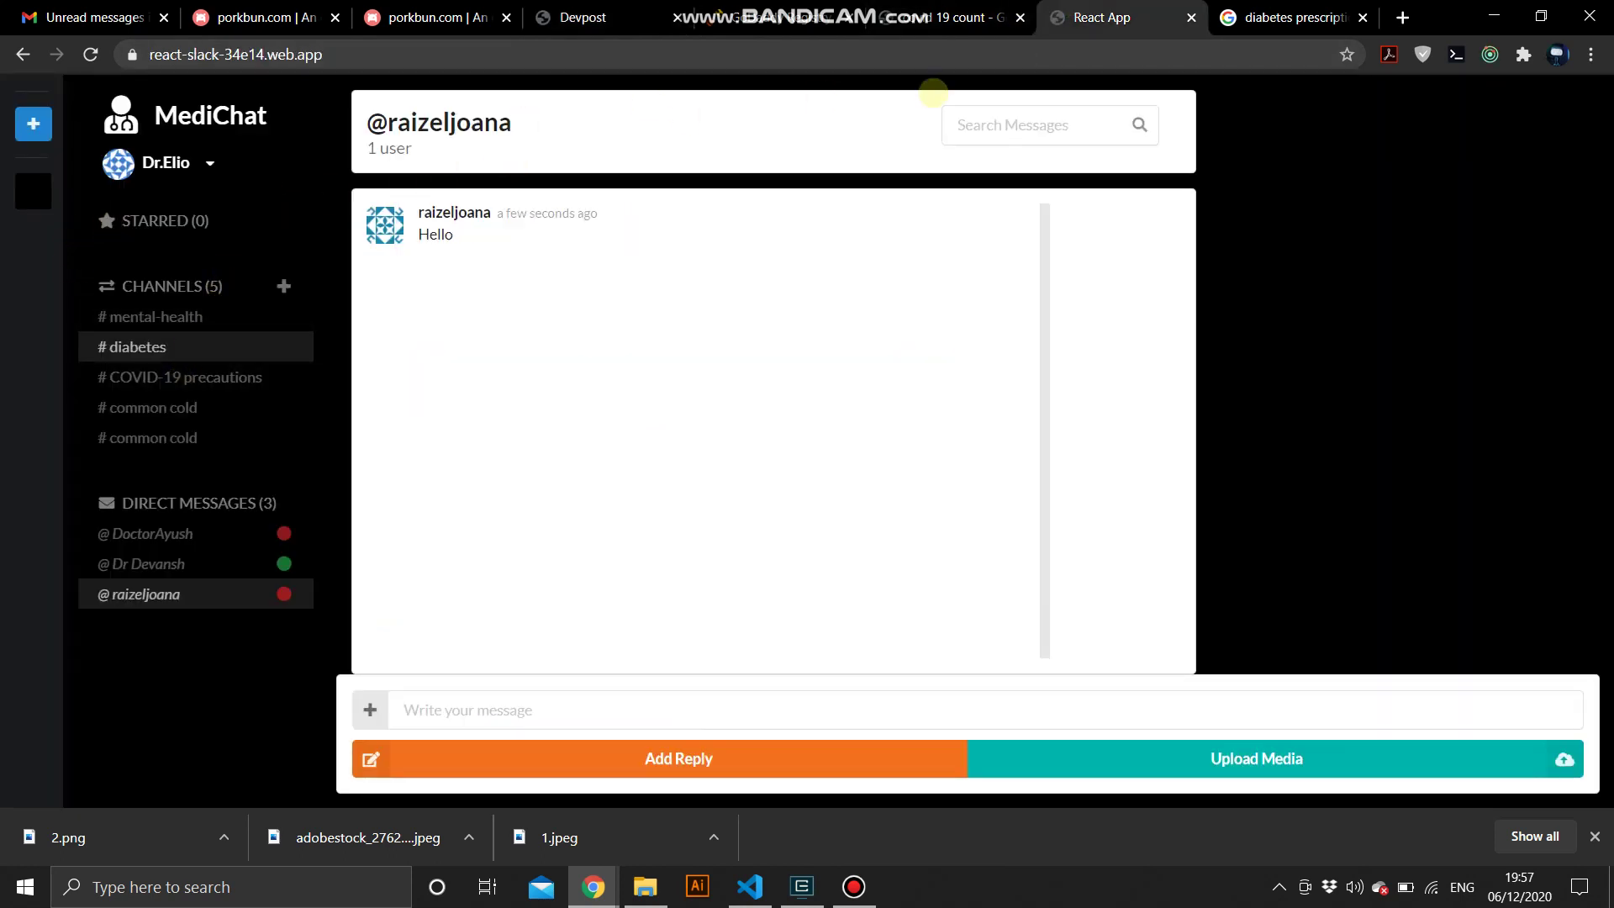
- In #common cold, recolour the interface with light pink primary and pink secondary shades and save
{"action": "left_click", "coordinate": [144, 408]}
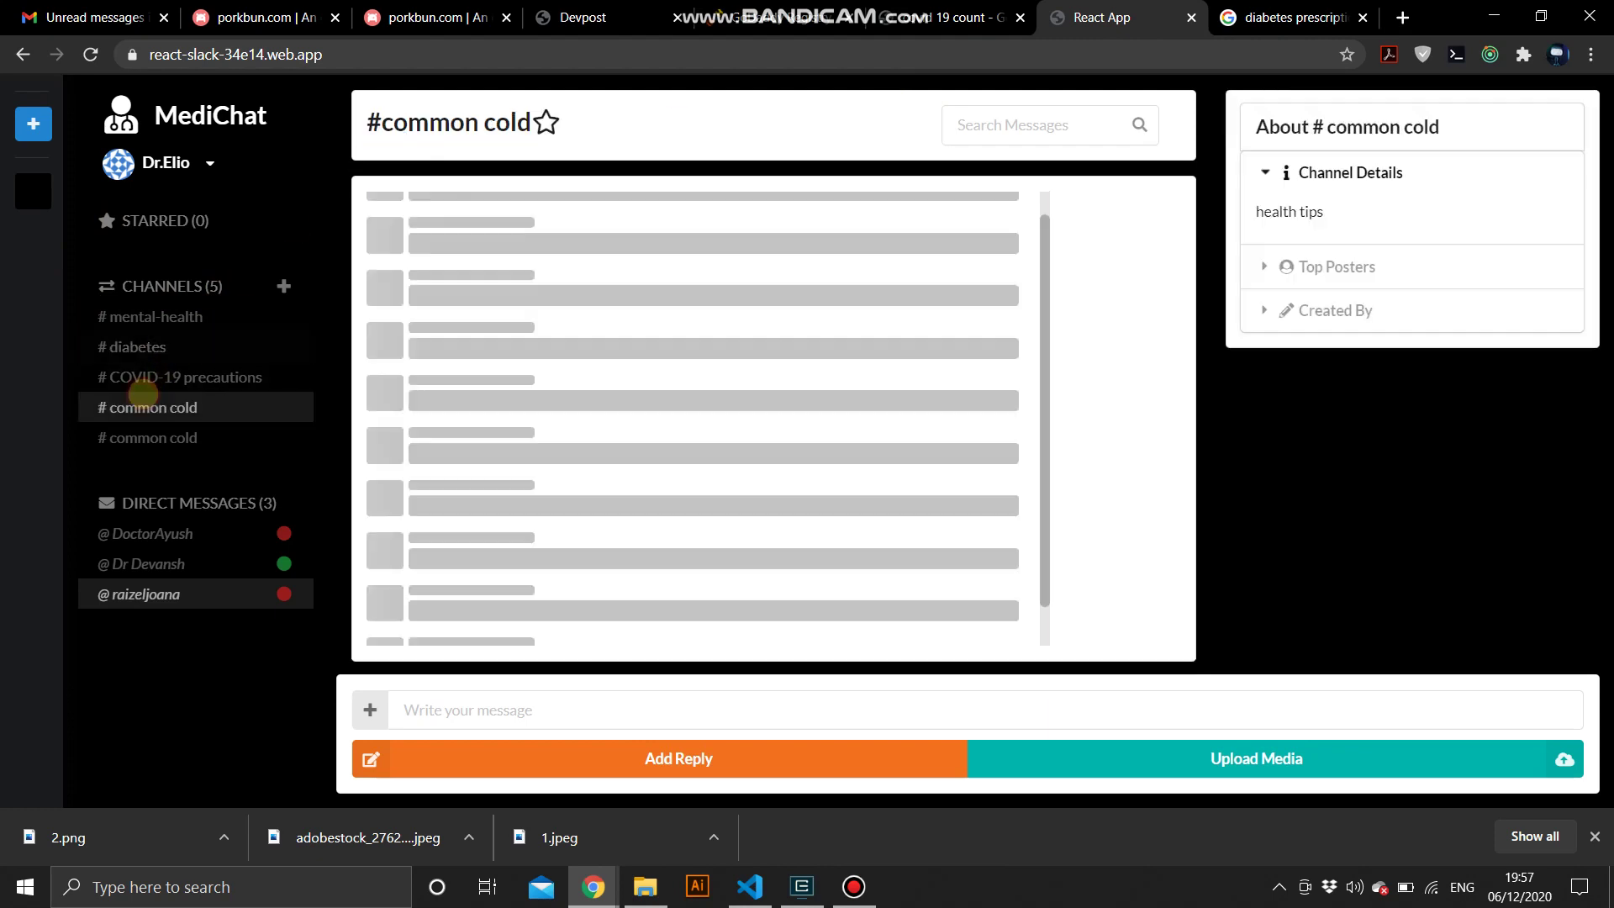
{"action": "left_click", "coordinate": [33, 125]}
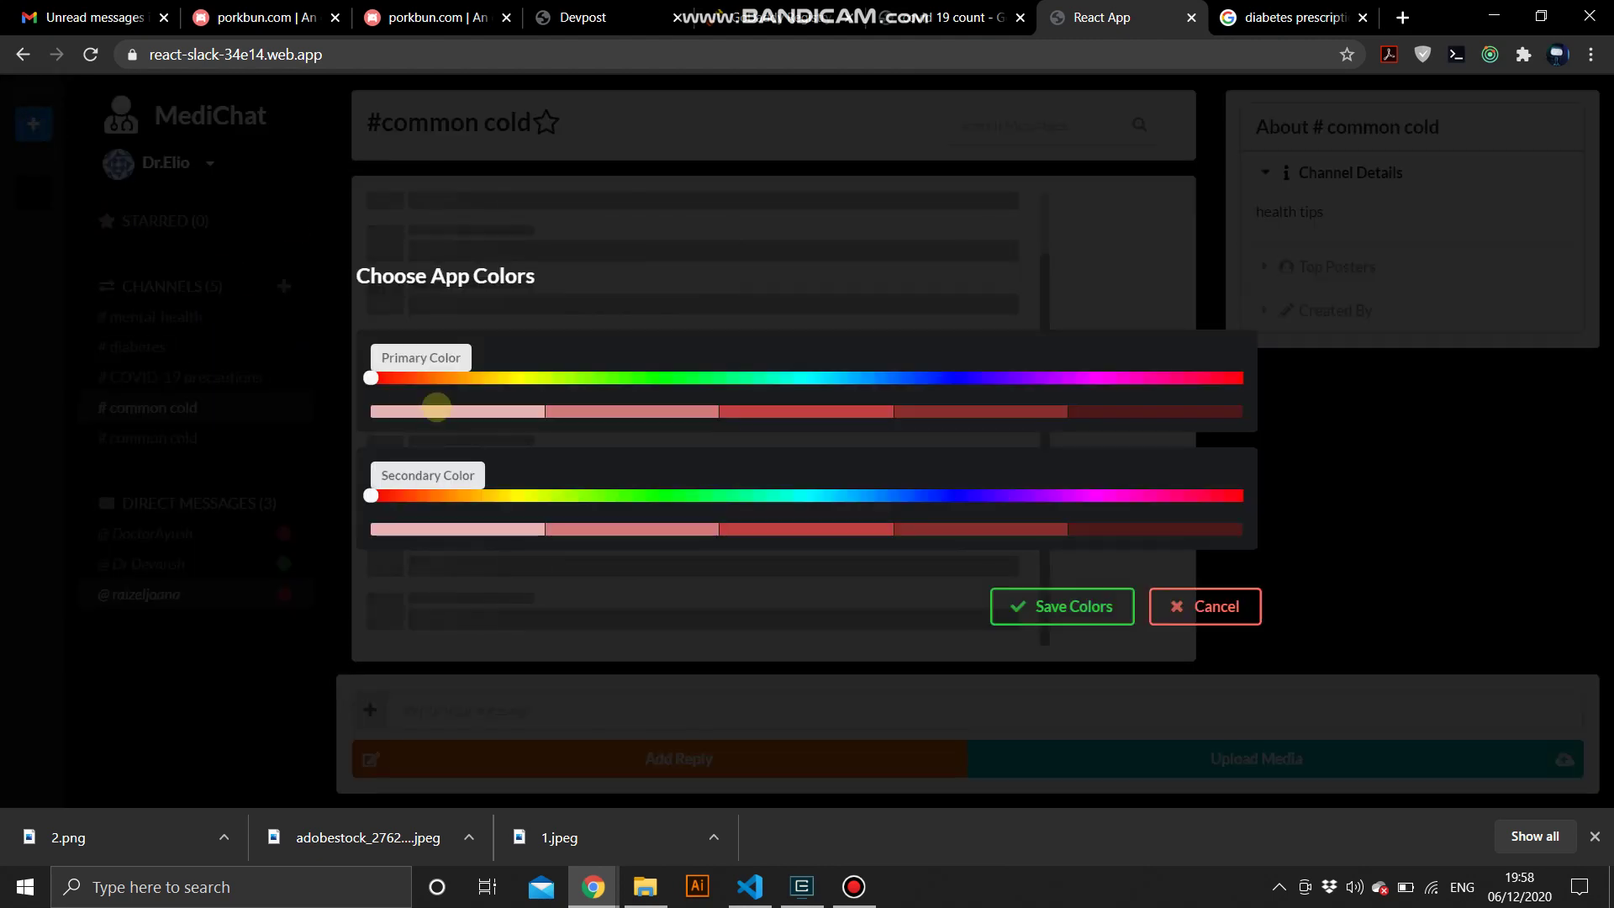
{"action": "left_click", "coordinate": [437, 413]}
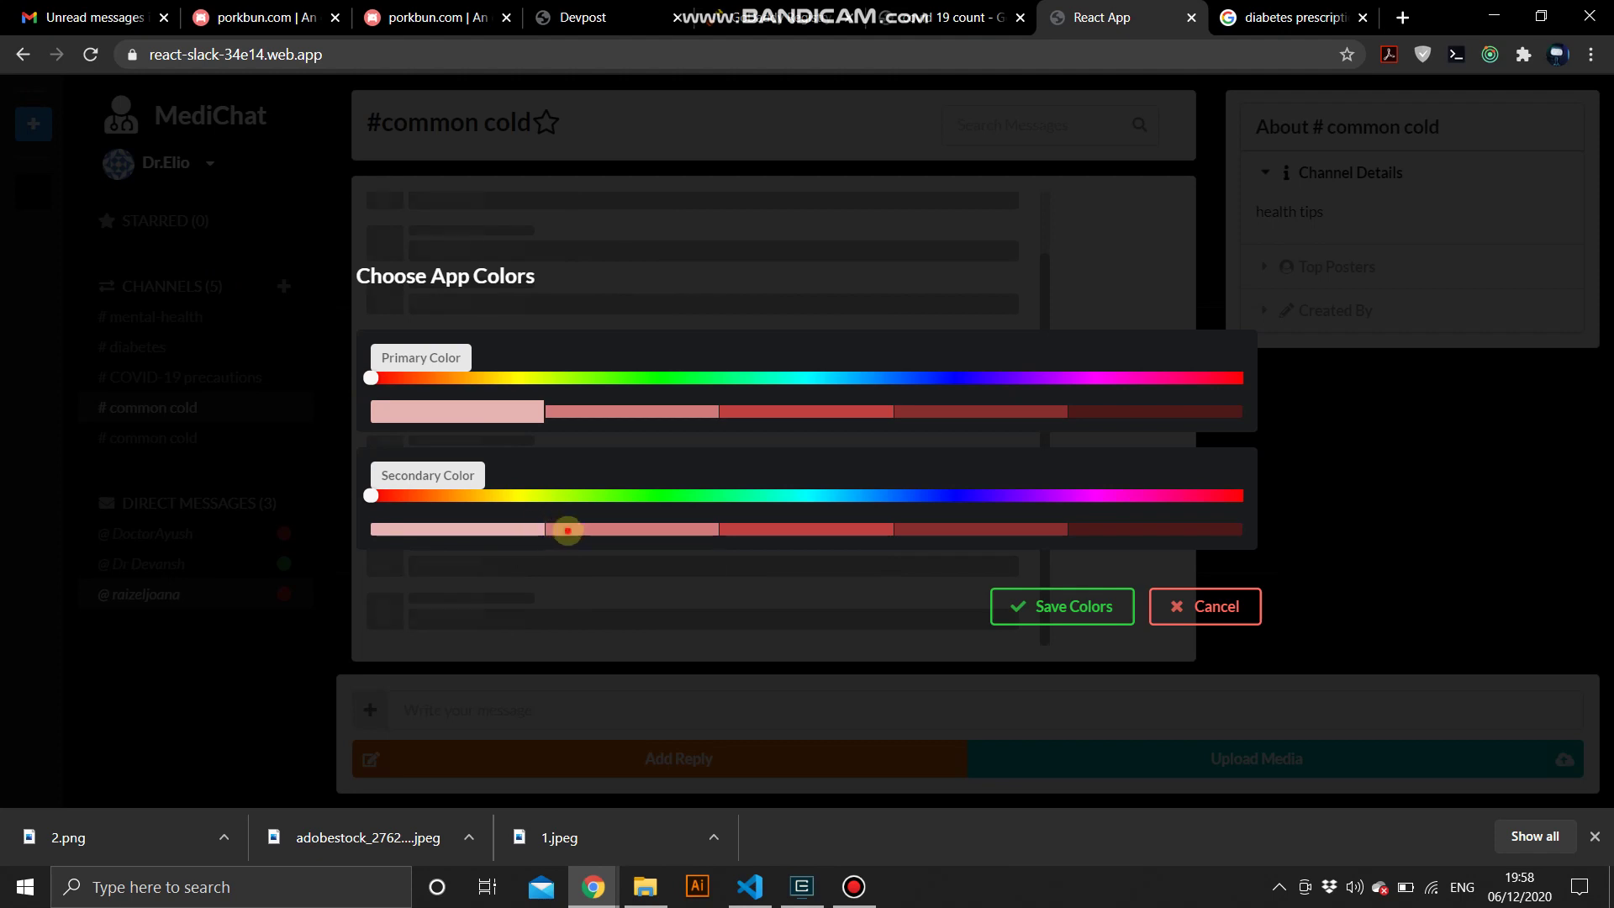
{"action": "left_click", "coordinate": [568, 530]}
{"action": "left_click", "coordinate": [1053, 607]}
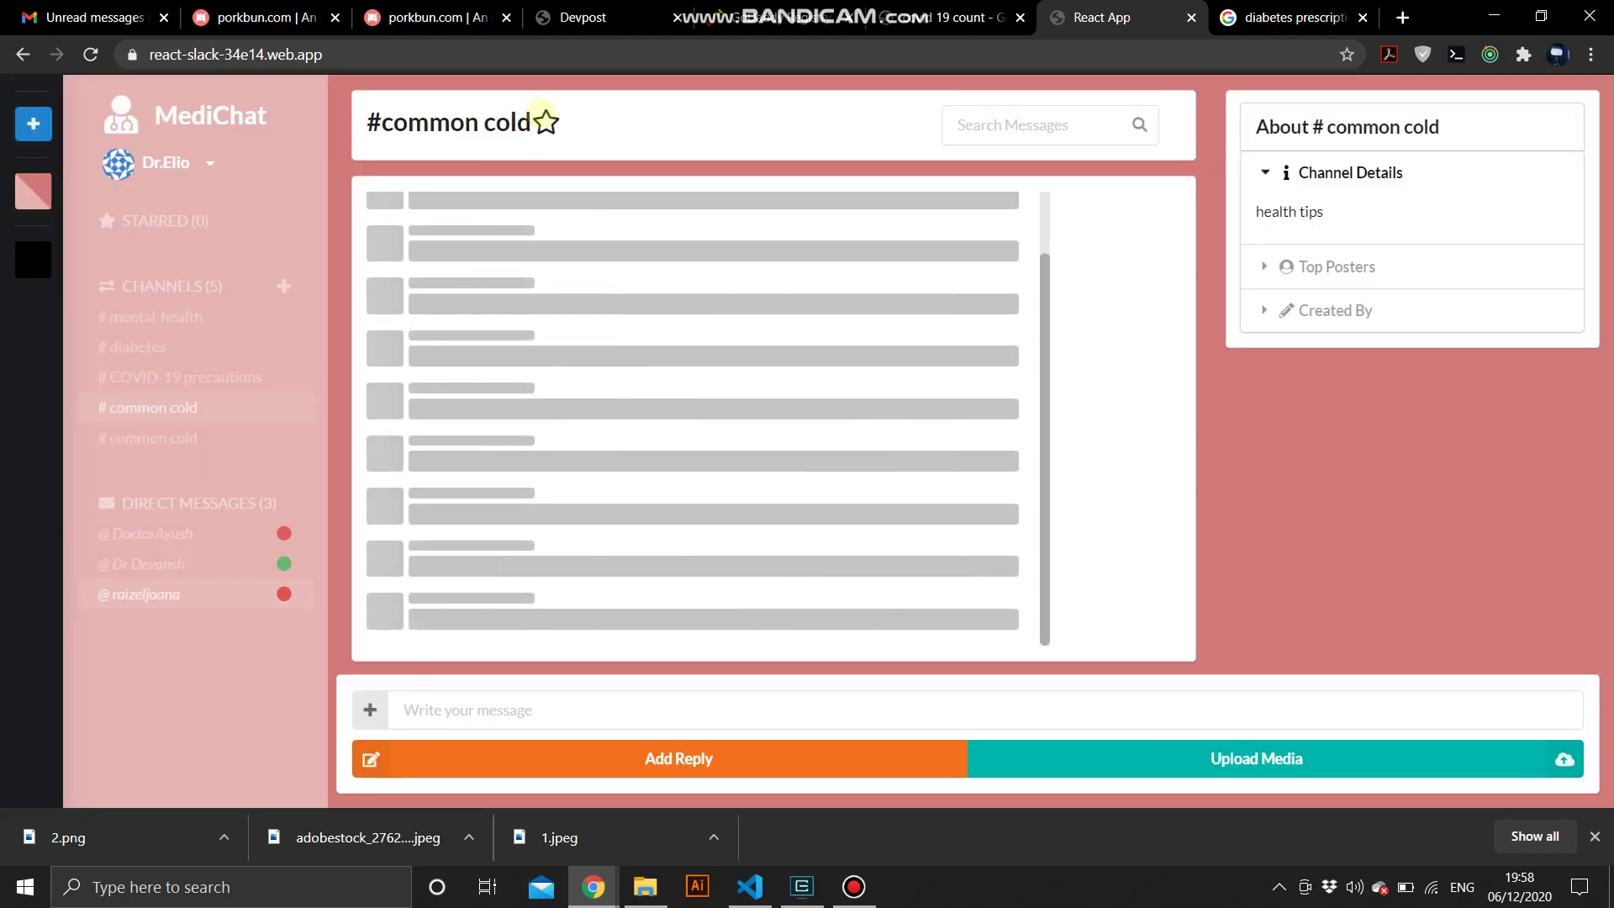
- Star the #common cold channel
{"action": "left_click", "coordinate": [544, 121]}
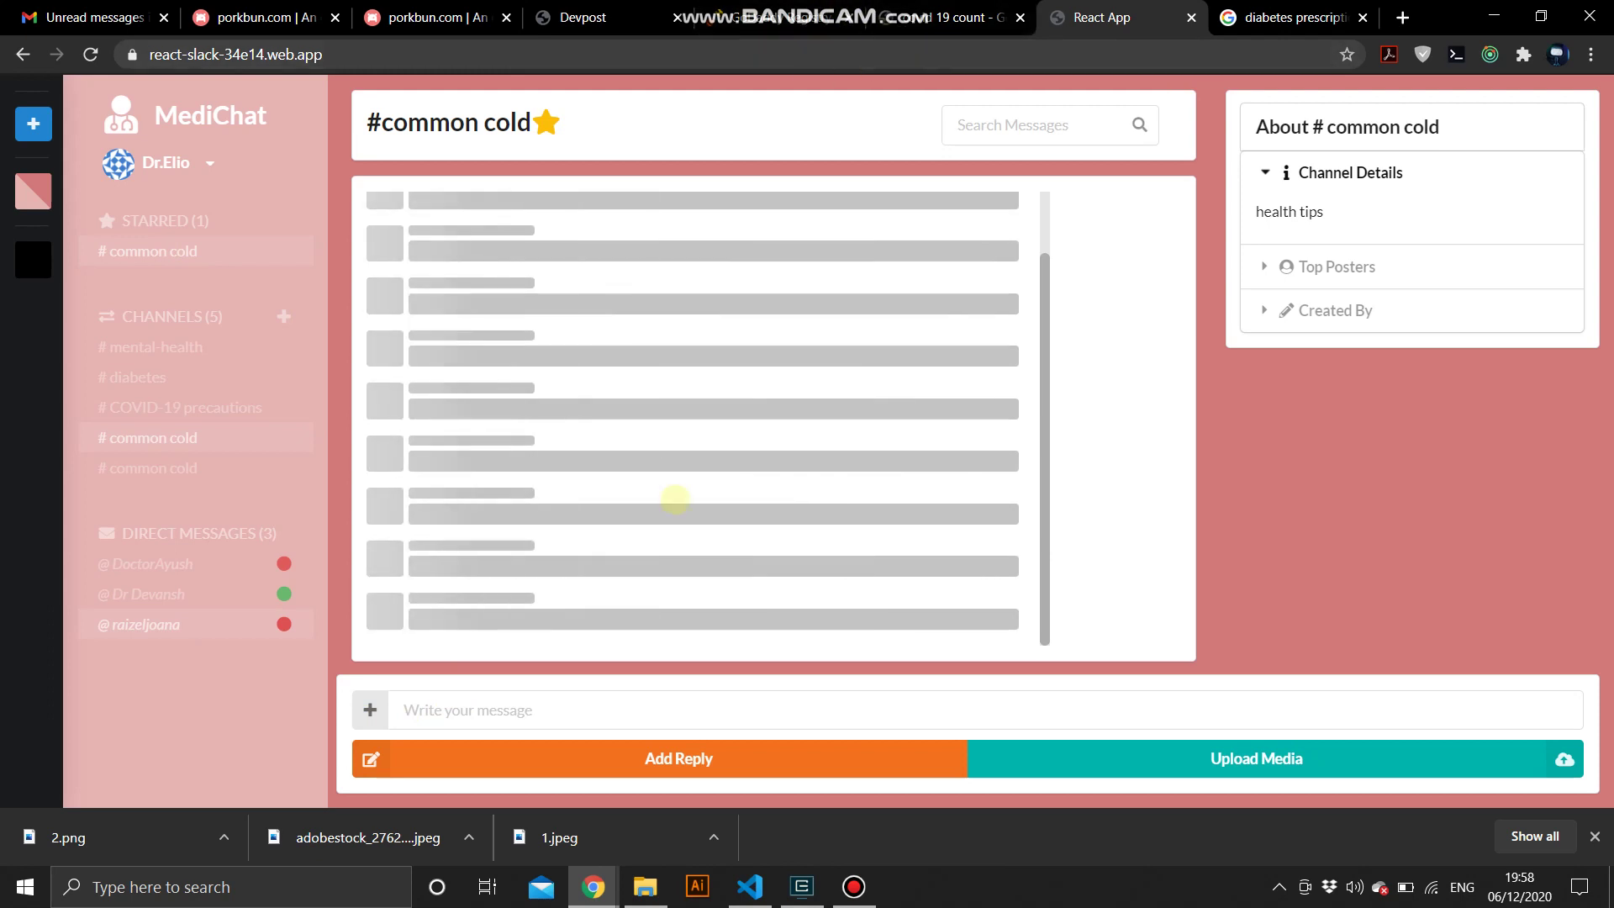
{"action": "mouse_move", "coordinate": [855, 886]}
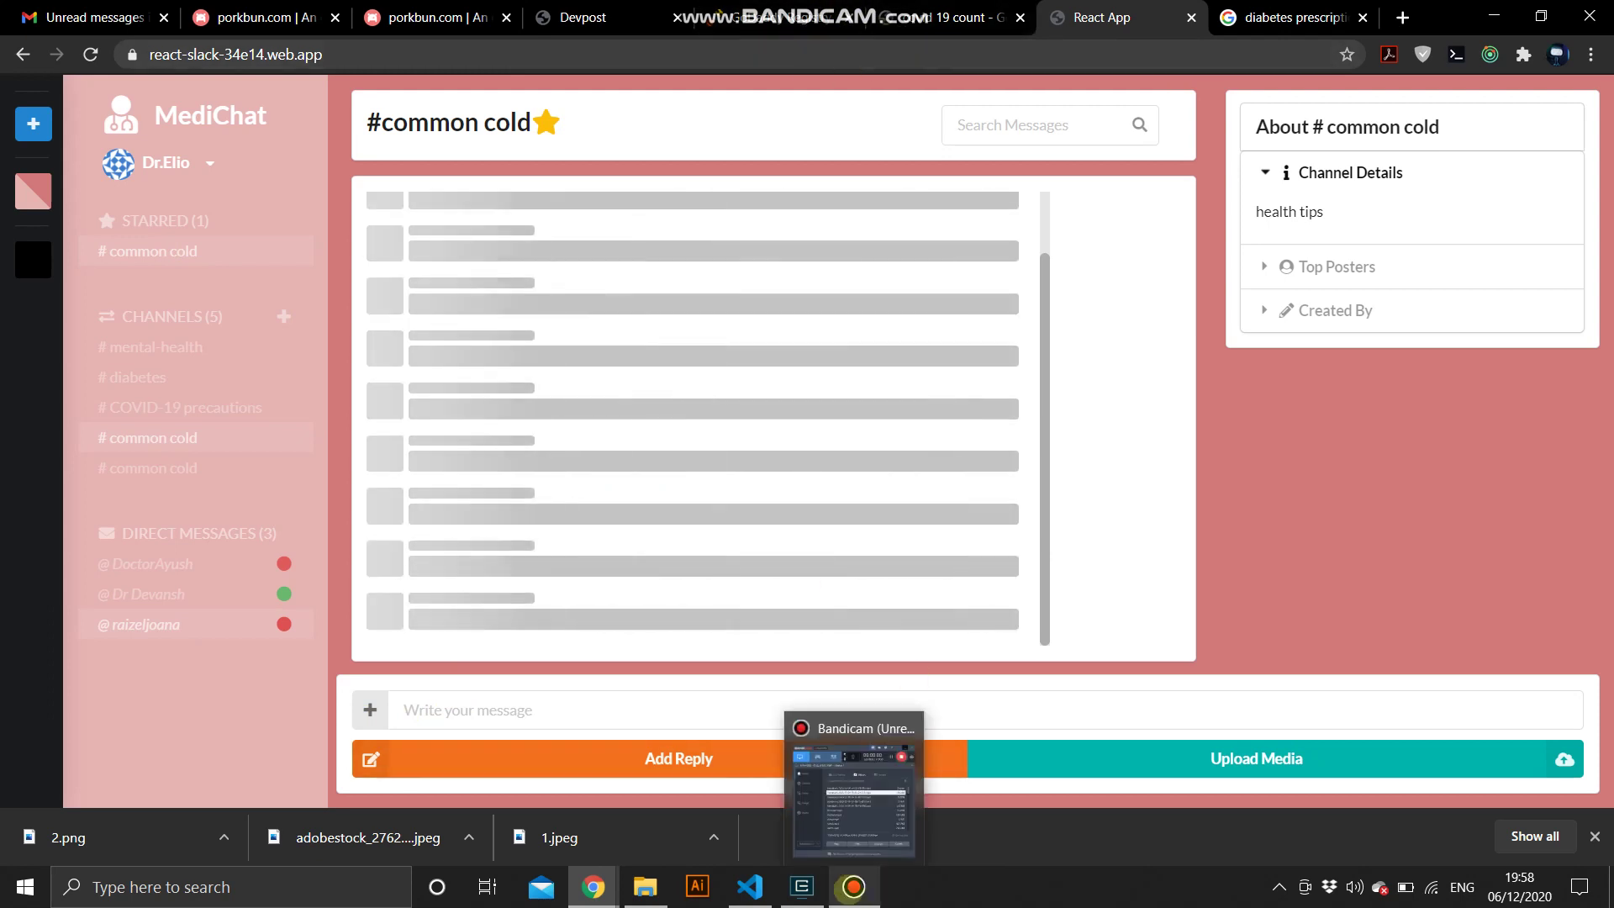
{"action": "left_click", "coordinate": [847, 808]}
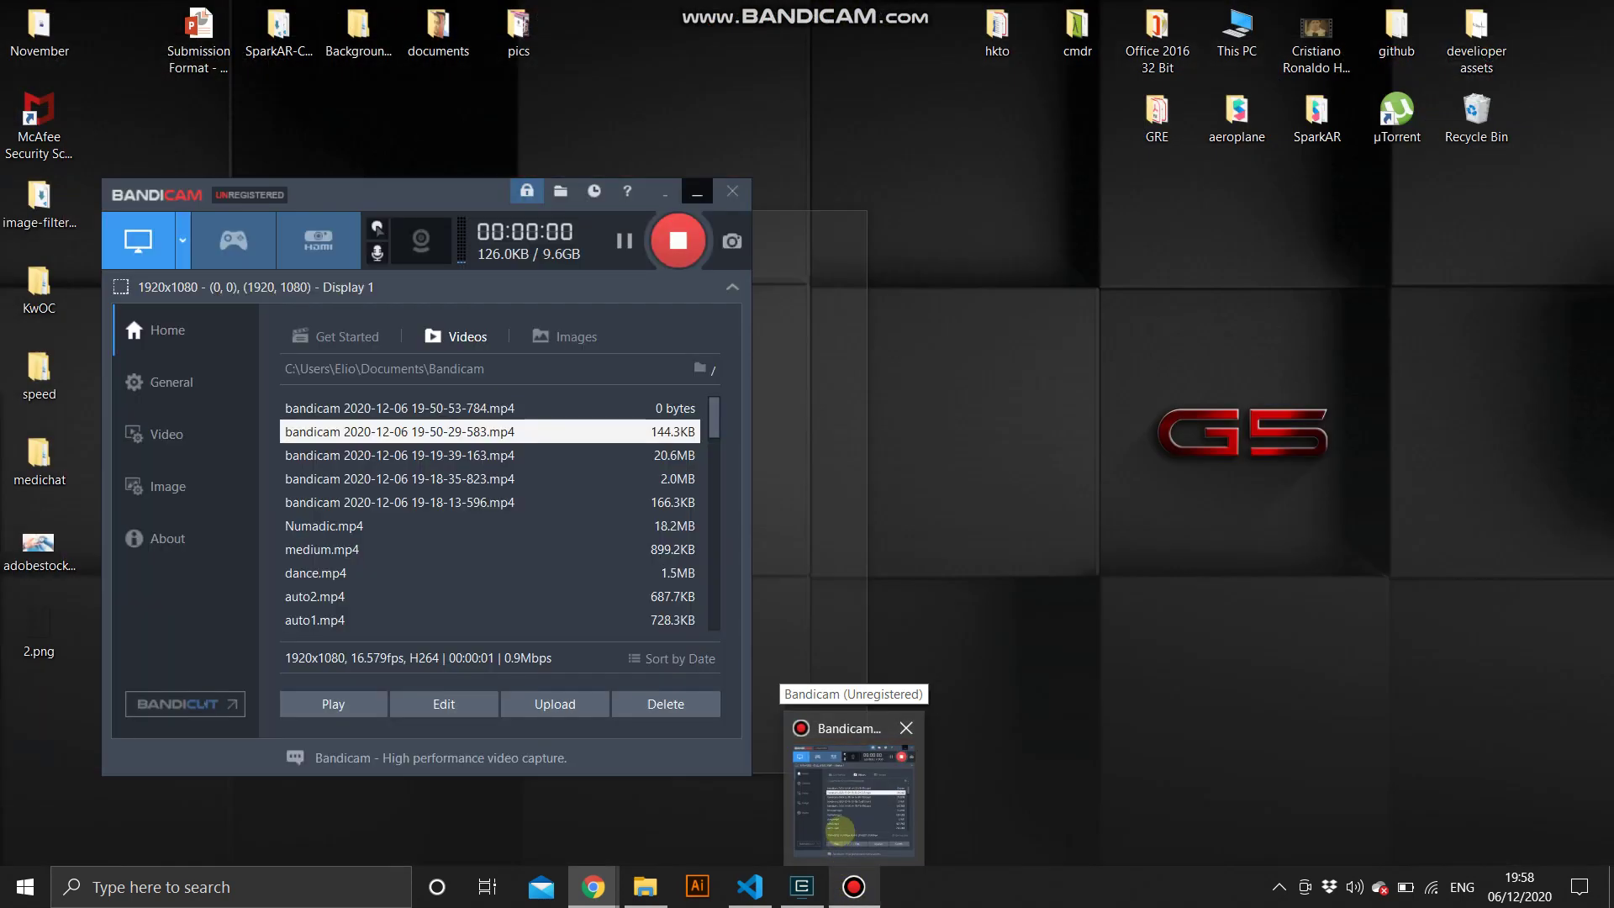